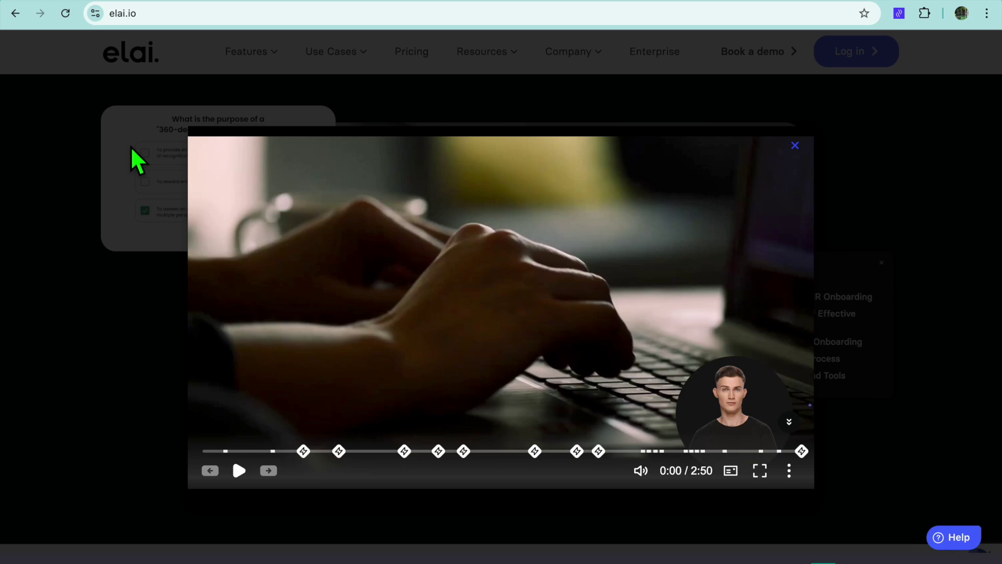
Play and pause the elai.io demo video, then go to the app's home page
left_click(239, 470)
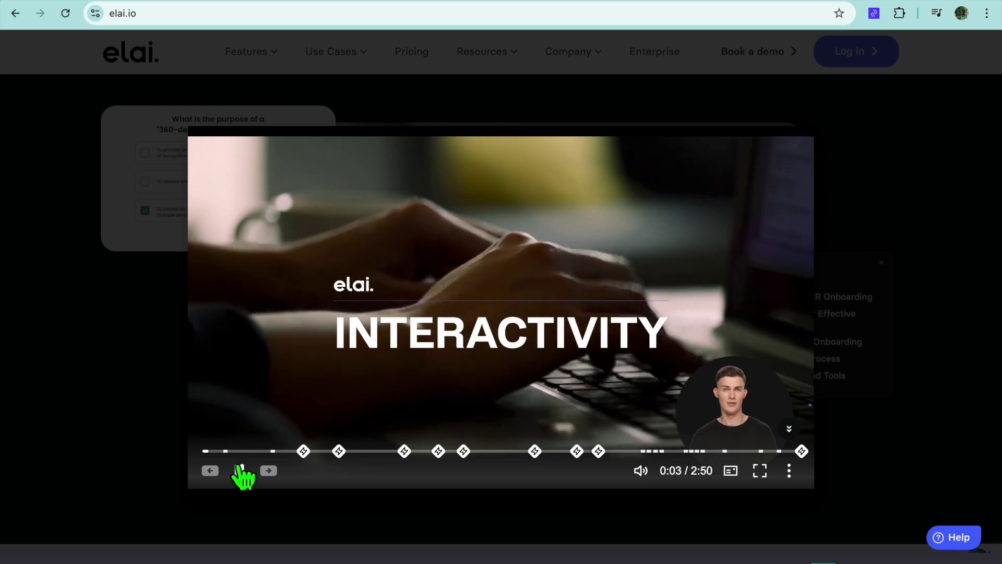
left_click(239, 471)
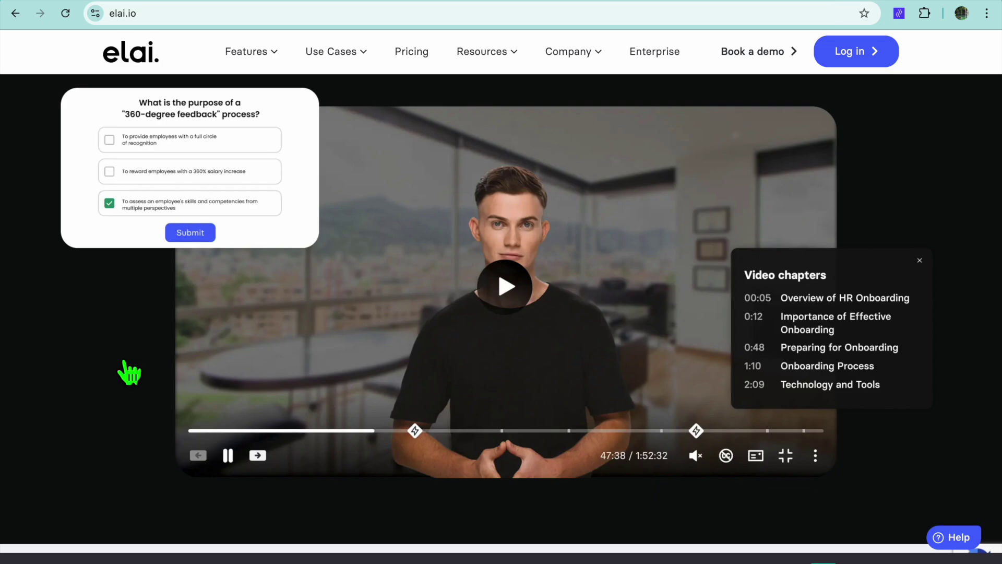
scroll(130, 372, "up", 3)
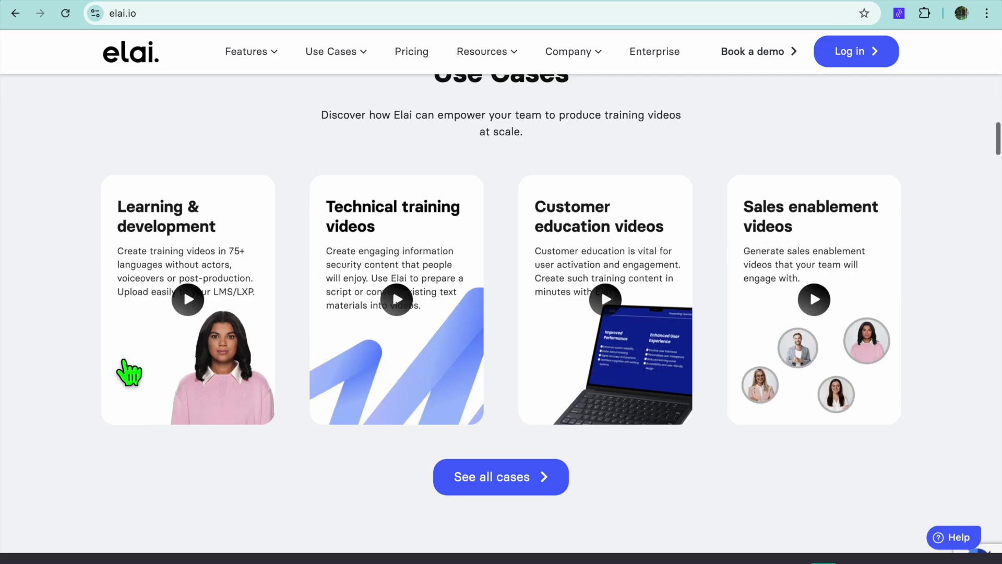
scroll(125, 363, "up", 15)
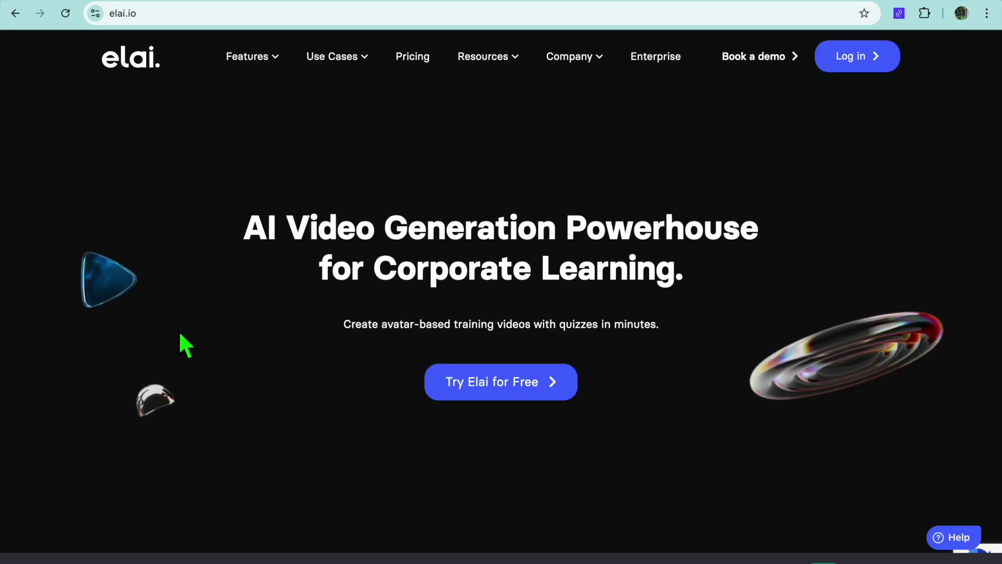
mouse_move(254, 56)
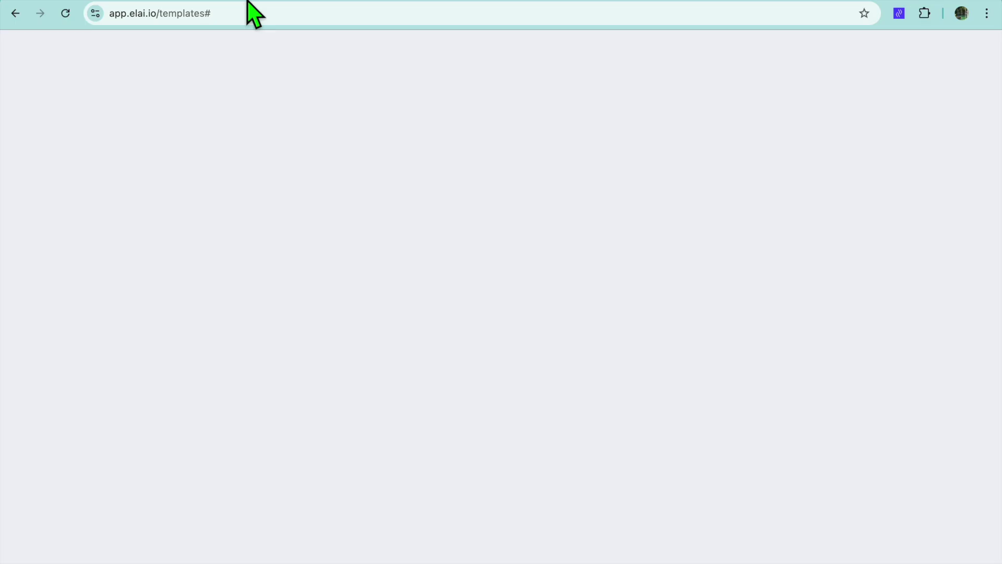
left_click(96, 107)
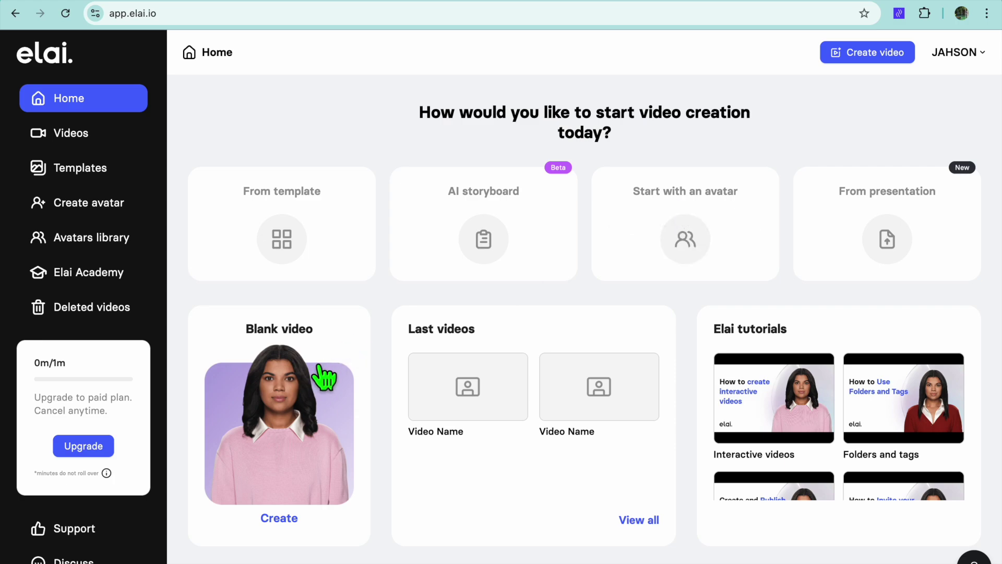
Choose 'Start with an avatar' to browse the avatar library
left_click(676, 218)
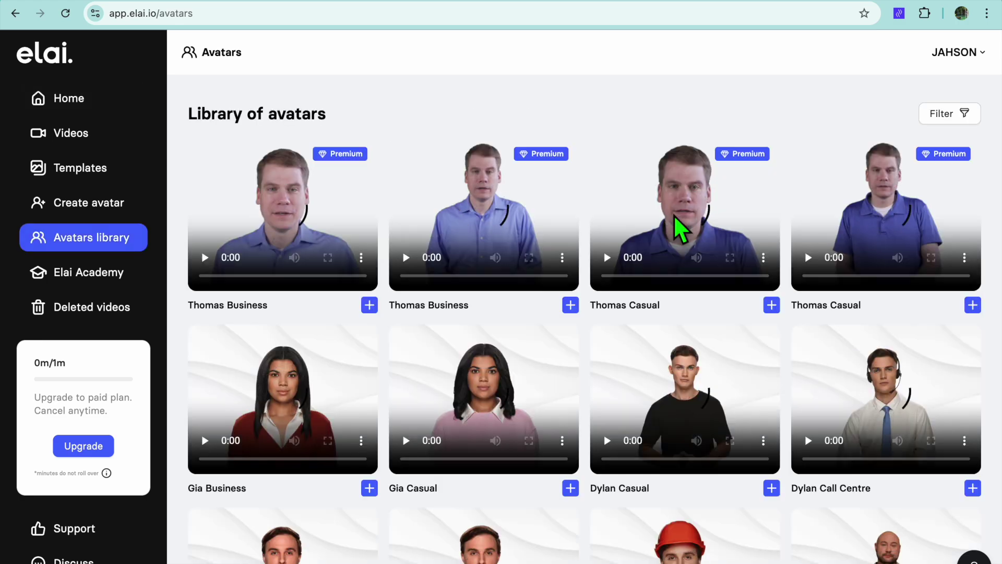
Scroll through the Avatars library presenters and start a project with the Thomas avatar
scroll(459, 247, "down", 3)
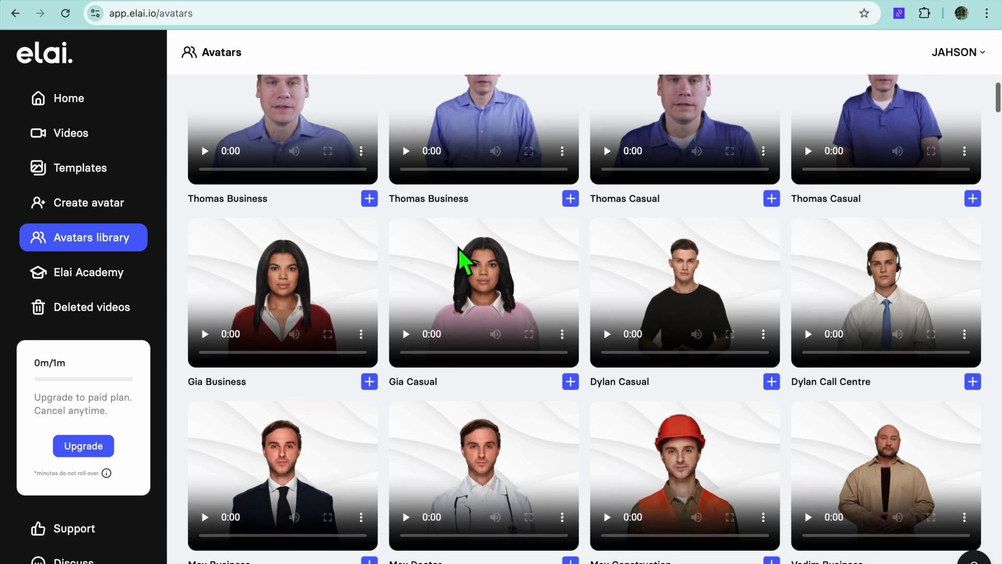
scroll(428, 264, "up", 2)
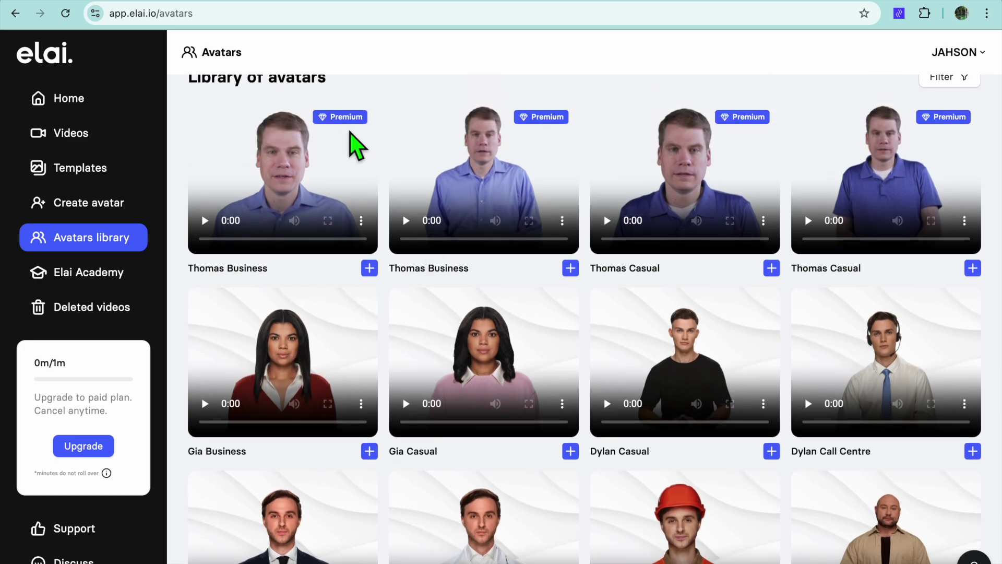
mouse_move(357, 129)
scroll(358, 402, "down", 3)
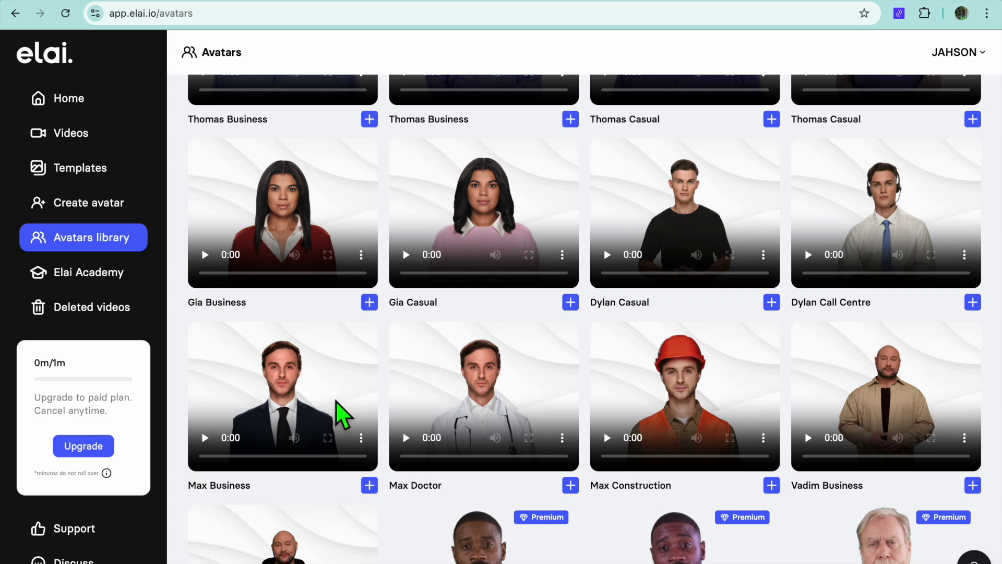
scroll(476, 409, "down", 5)
scroll(477, 409, "up", 7)
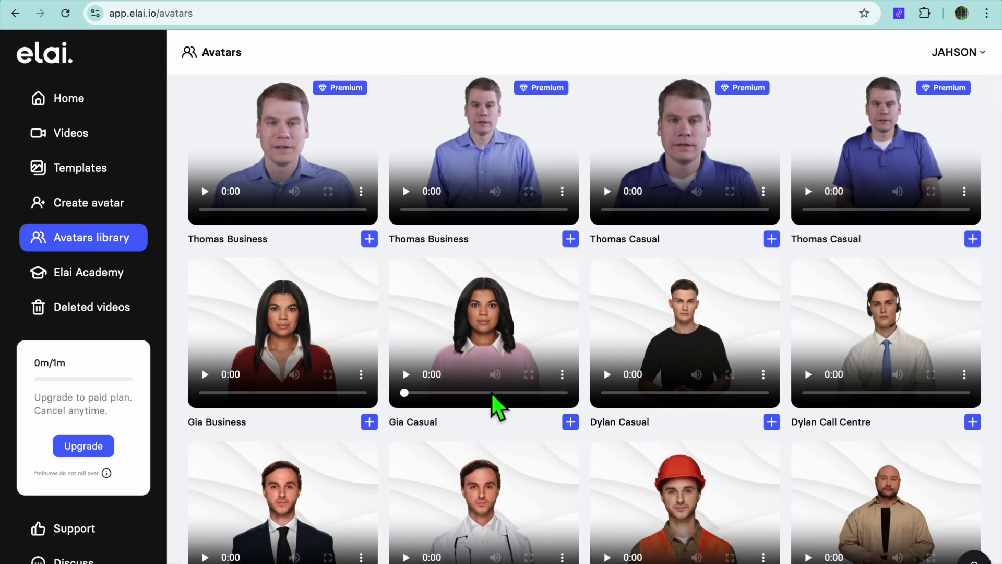
left_click(481, 335)
Start the new video with Gia Casual instead of Thomas Business
left_click(569, 238)
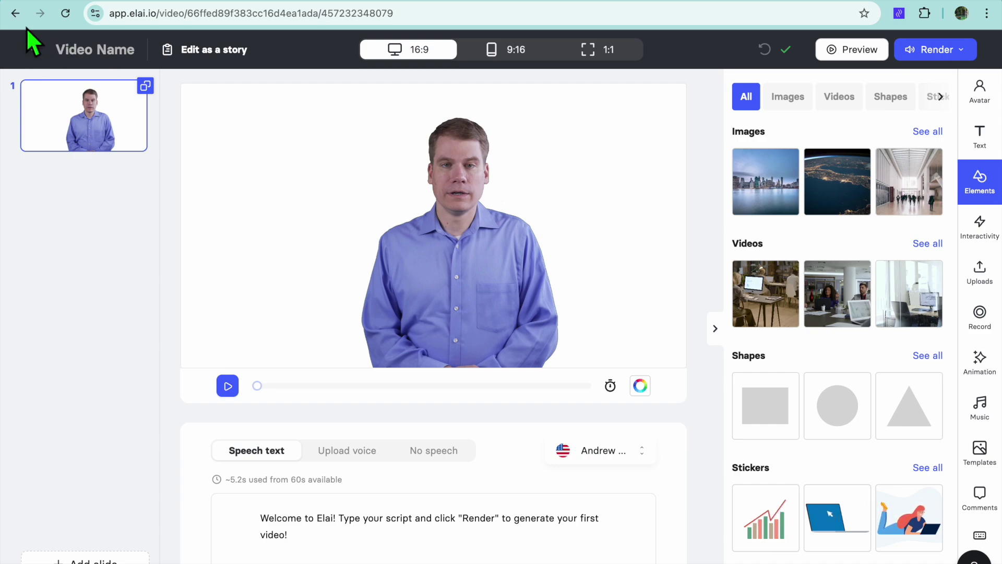
left_click(16, 15)
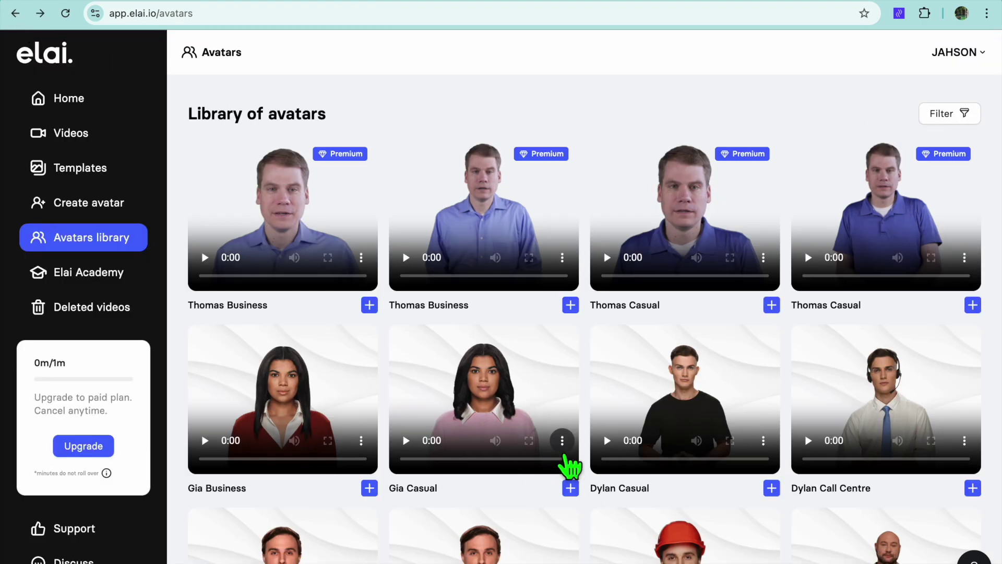
left_click(571, 489)
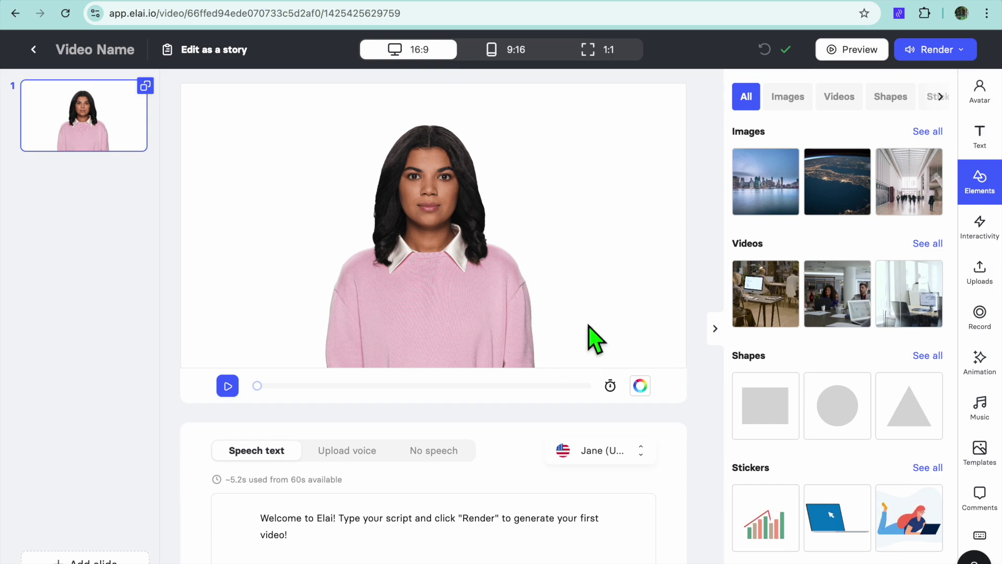
left_click(986, 316)
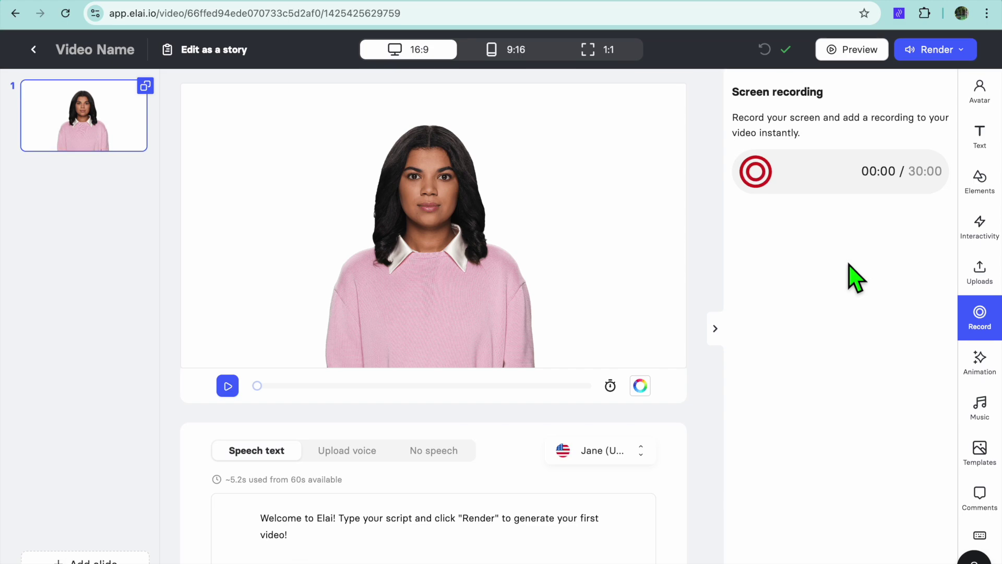
left_click(980, 274)
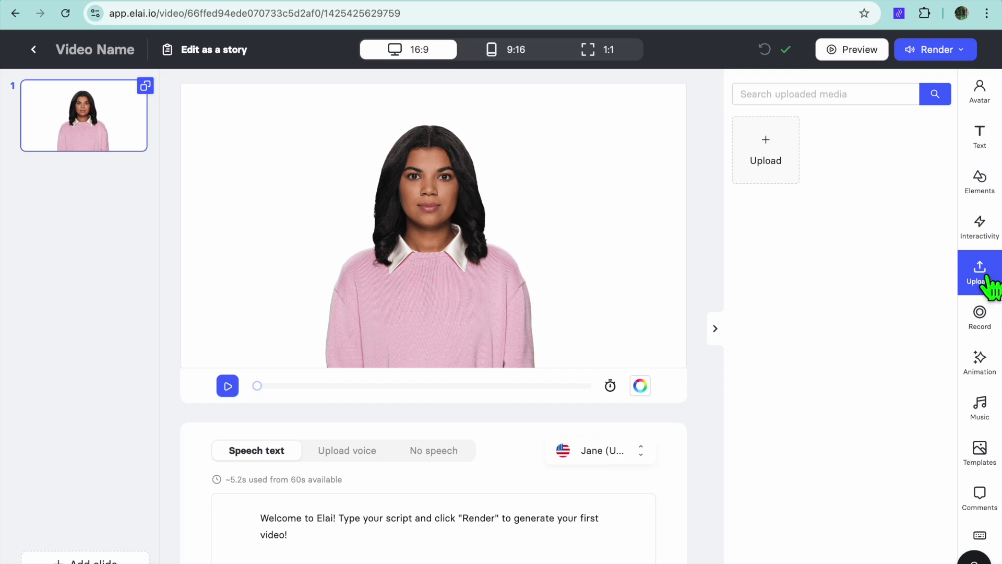
left_click(984, 94)
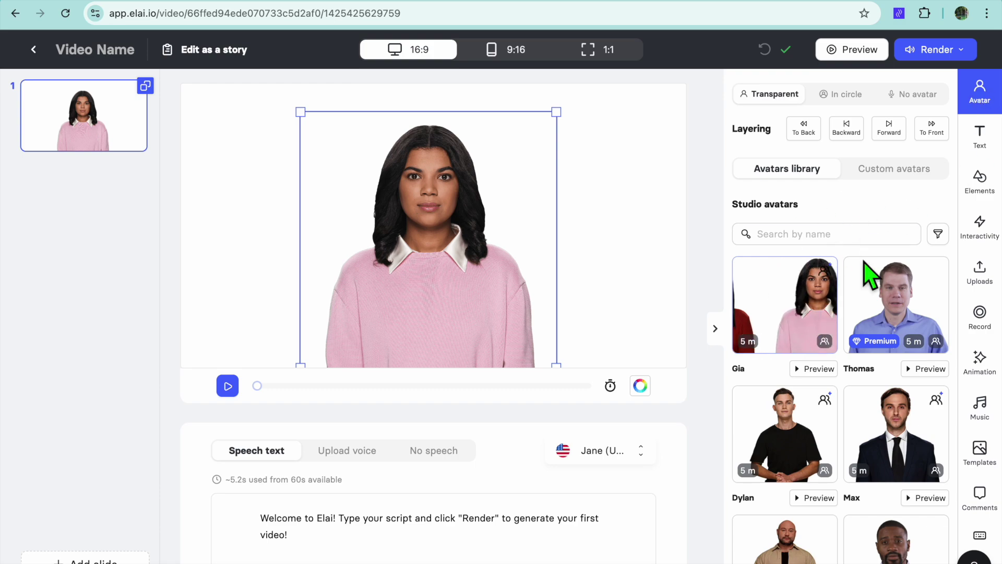
left_click(654, 278)
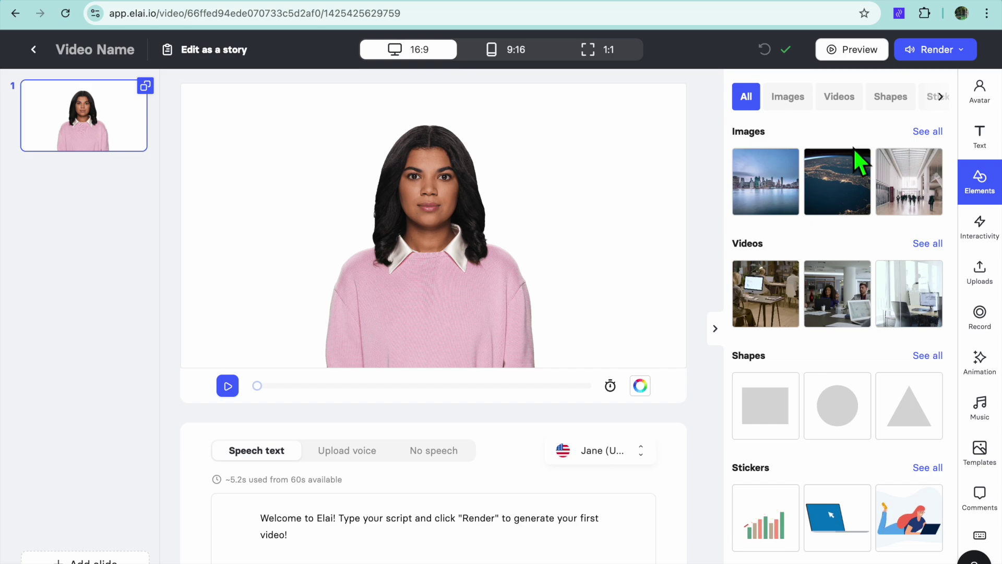
Add the waterfall stock video and apply it as the slide background
left_click(839, 97)
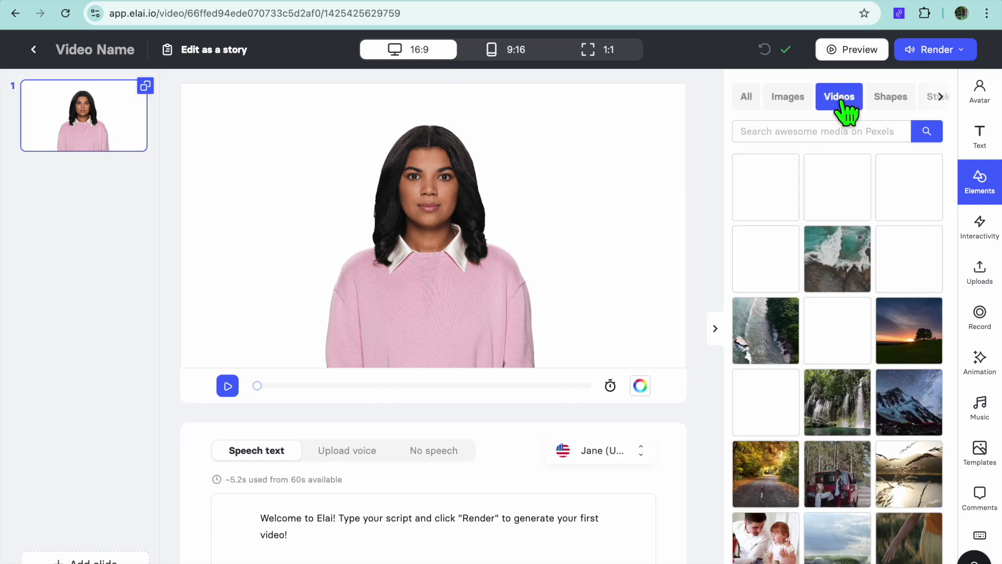
mouse_move(868, 268)
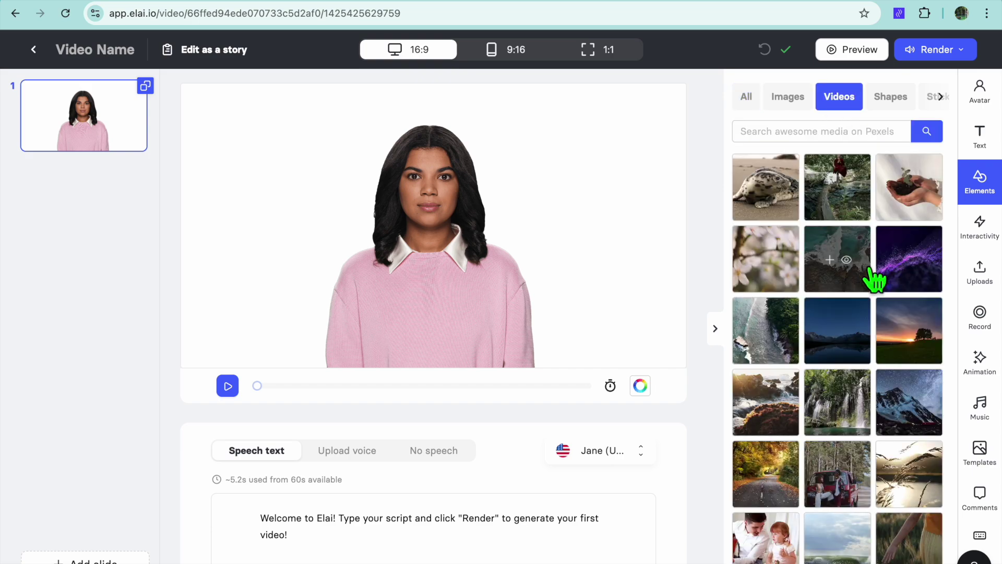
mouse_move(762, 207)
mouse_move(843, 405)
left_click(833, 402)
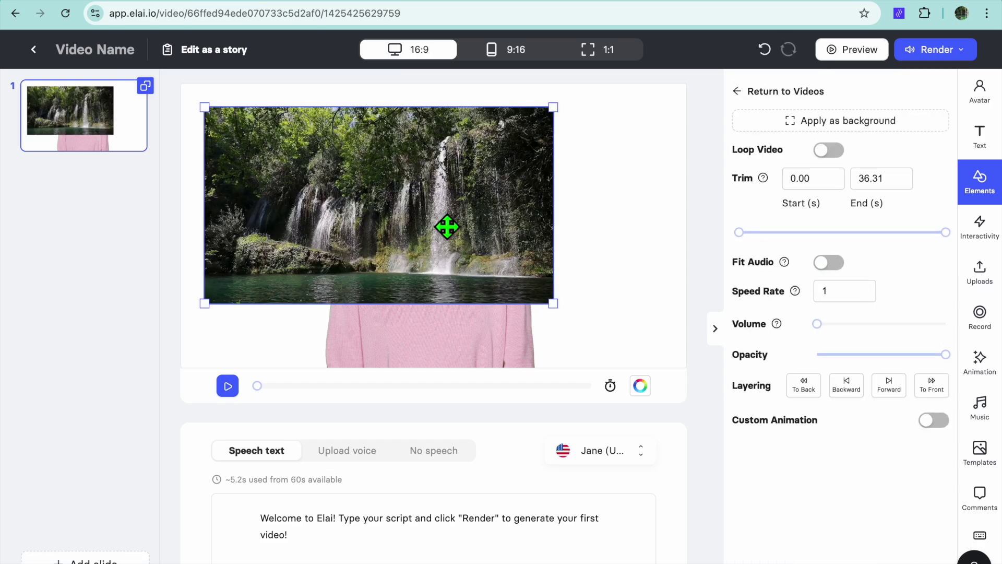
left_click(791, 126)
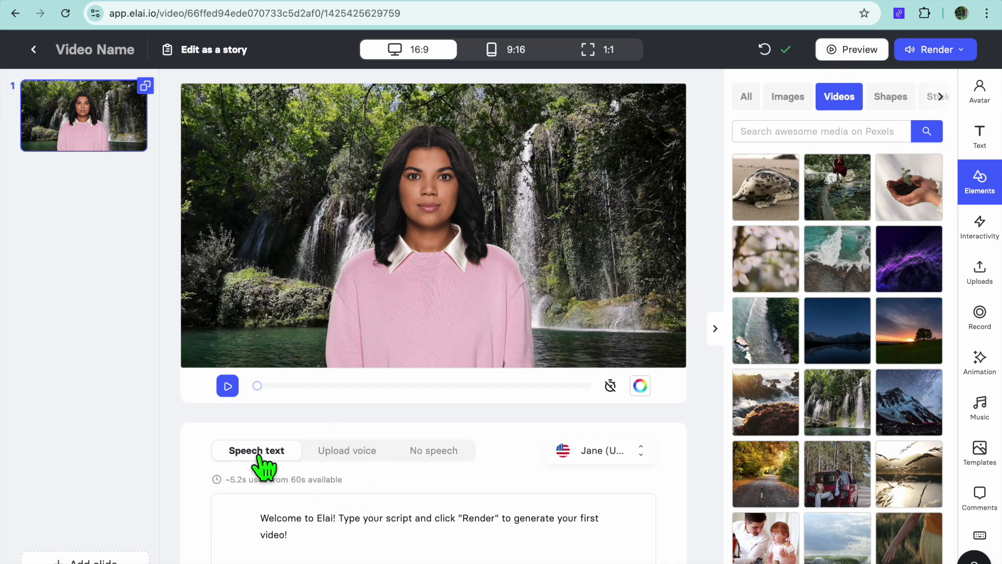
left_click(324, 548)
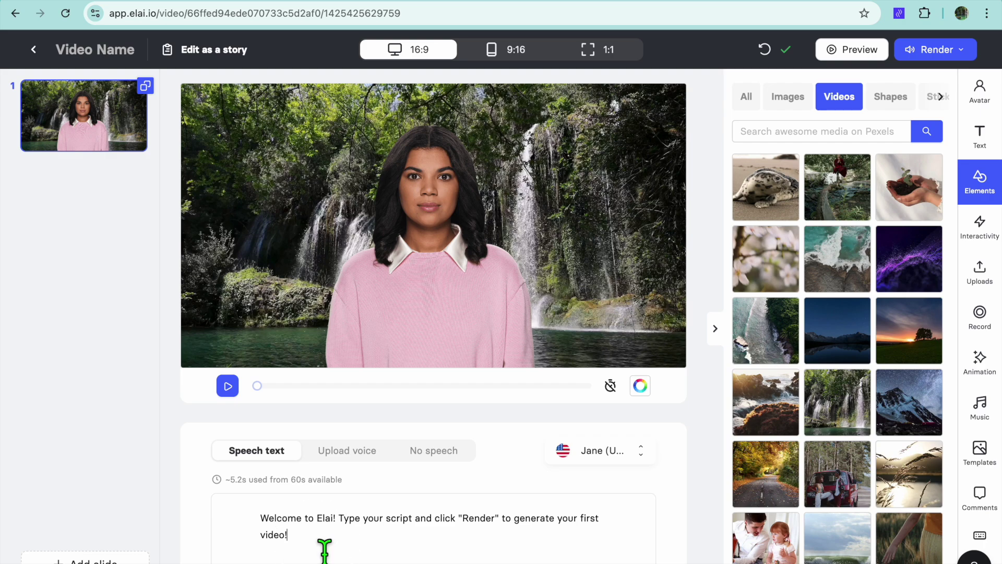
Apply the Jane (English-US) voice with the friendly speaking style
scroll(324, 548, "down", 2)
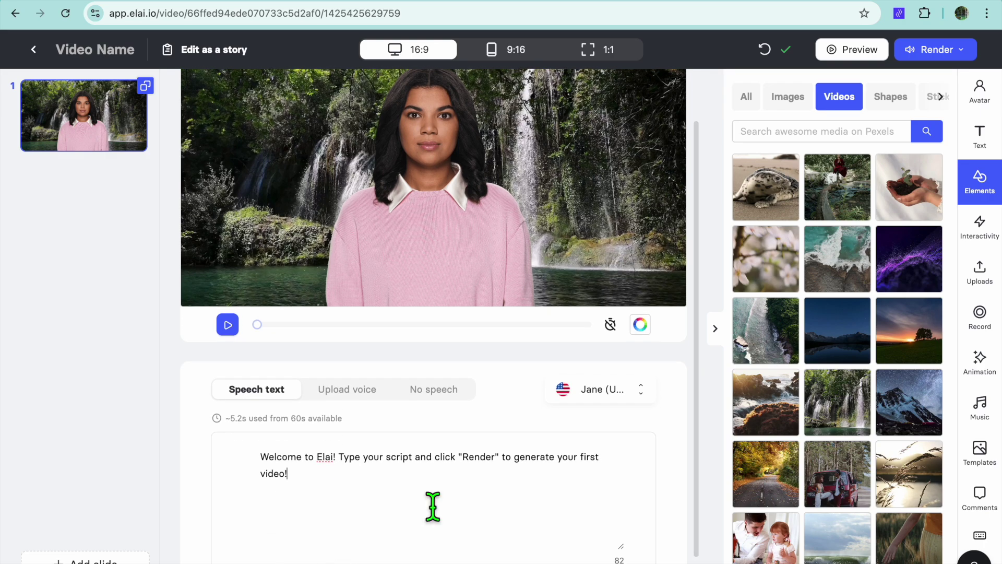
left_click(616, 401)
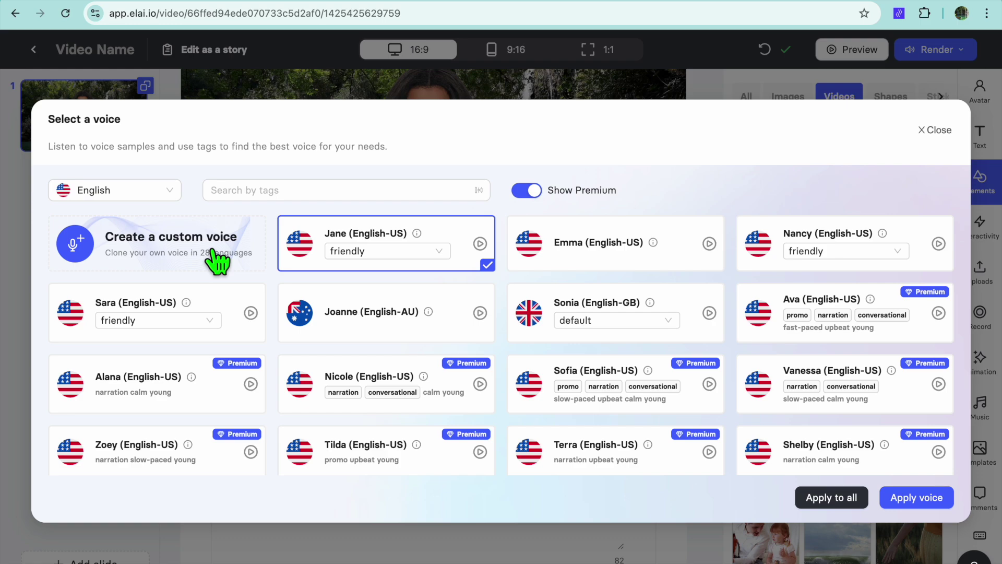
left_click(172, 202)
left_click(169, 200)
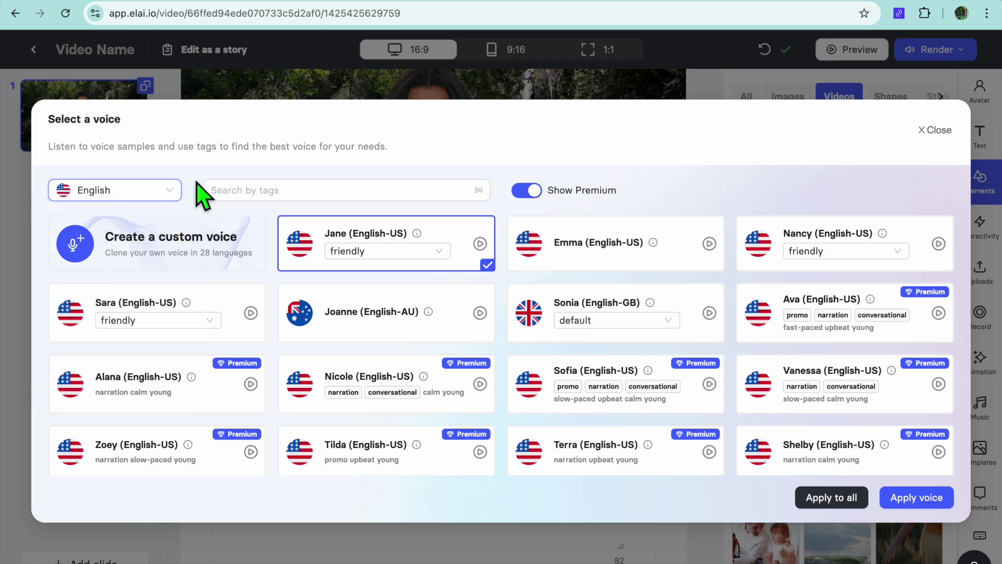
left_click(424, 253)
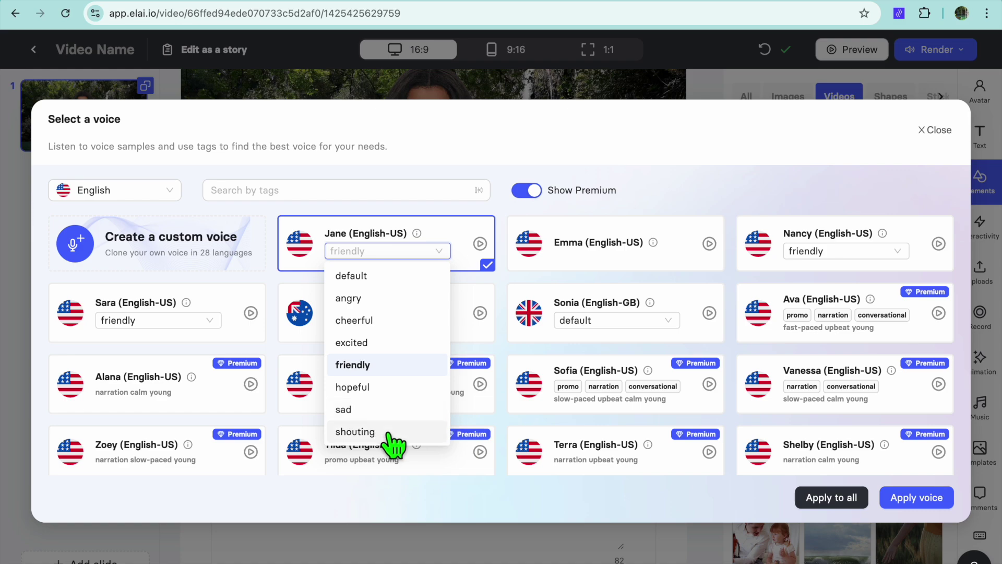
left_click(449, 164)
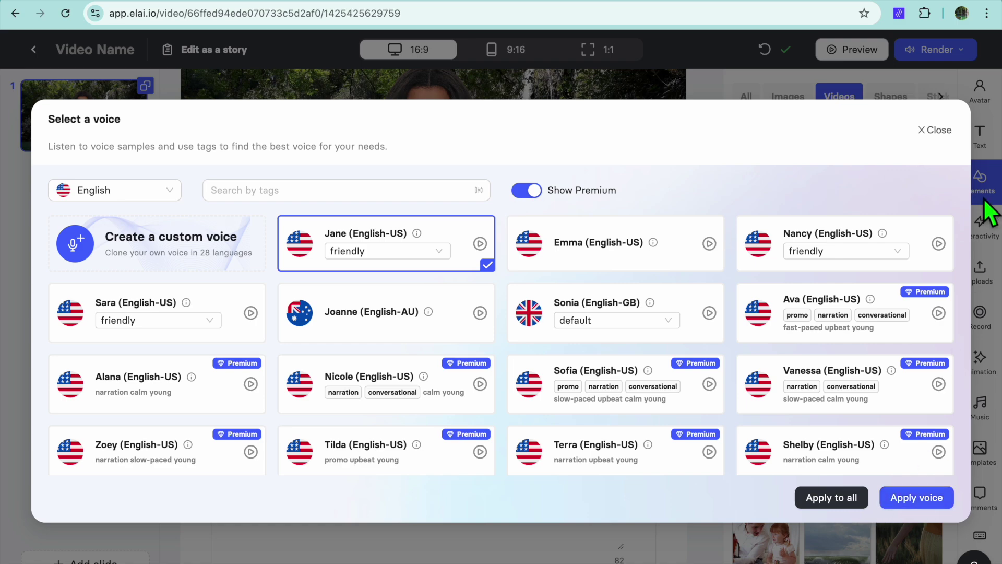
left_click(922, 140)
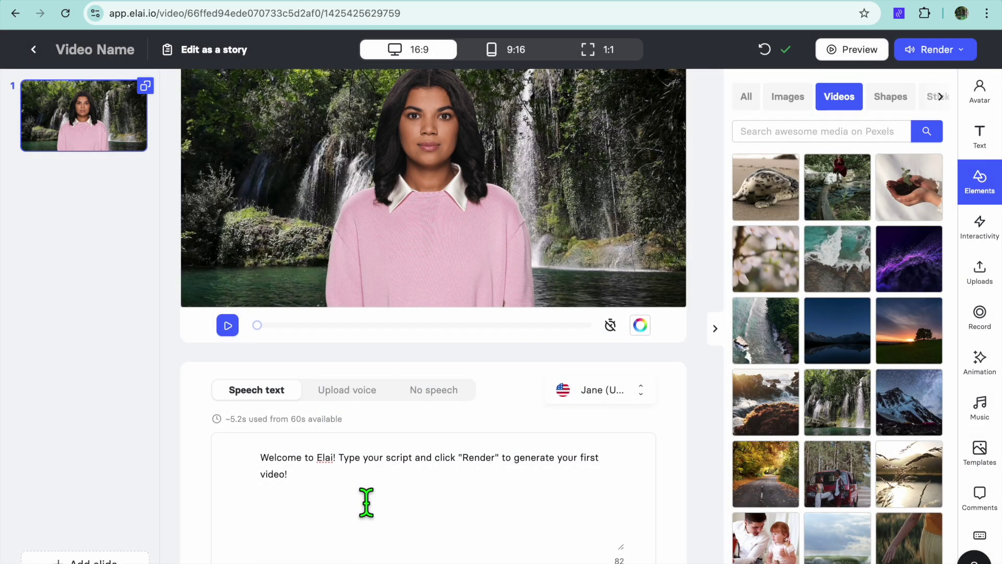
Put Gia in a circle, shrink it, and move it to the lower-right corner
scroll(365, 502, "up", 2)
left_click(449, 267)
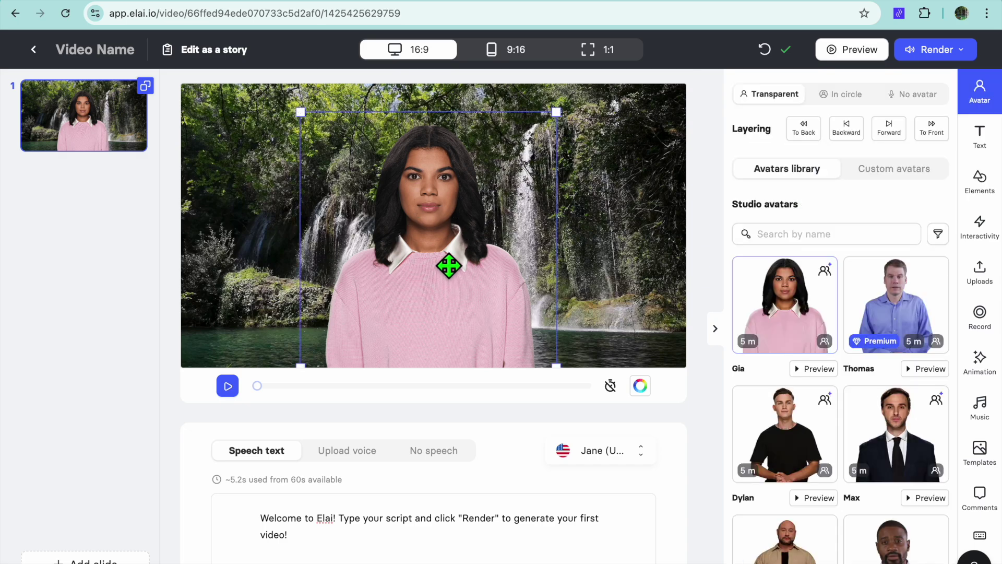
left_click_drag(445, 238, 490, 242)
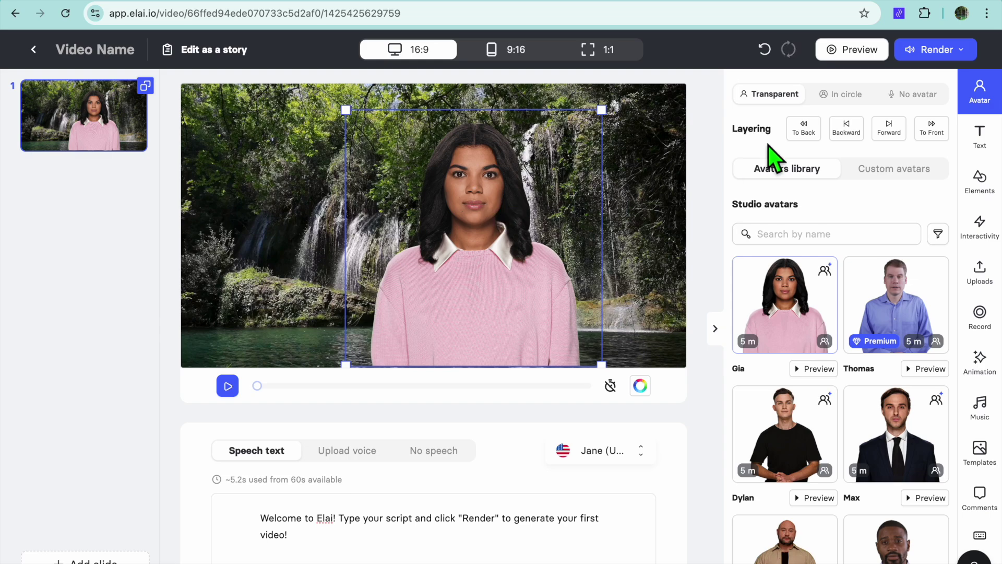
left_click(841, 96)
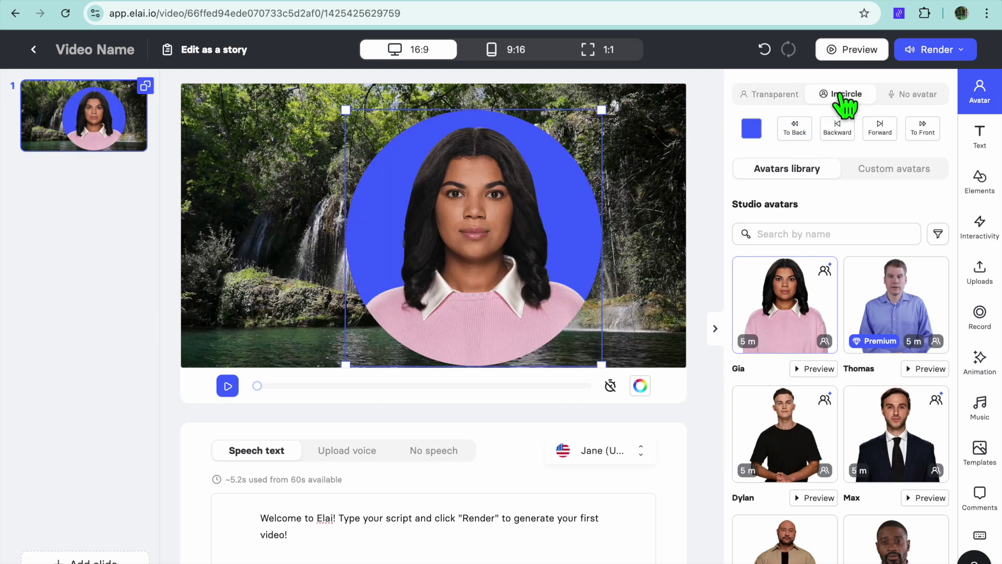
left_click_drag(347, 111, 487, 217)
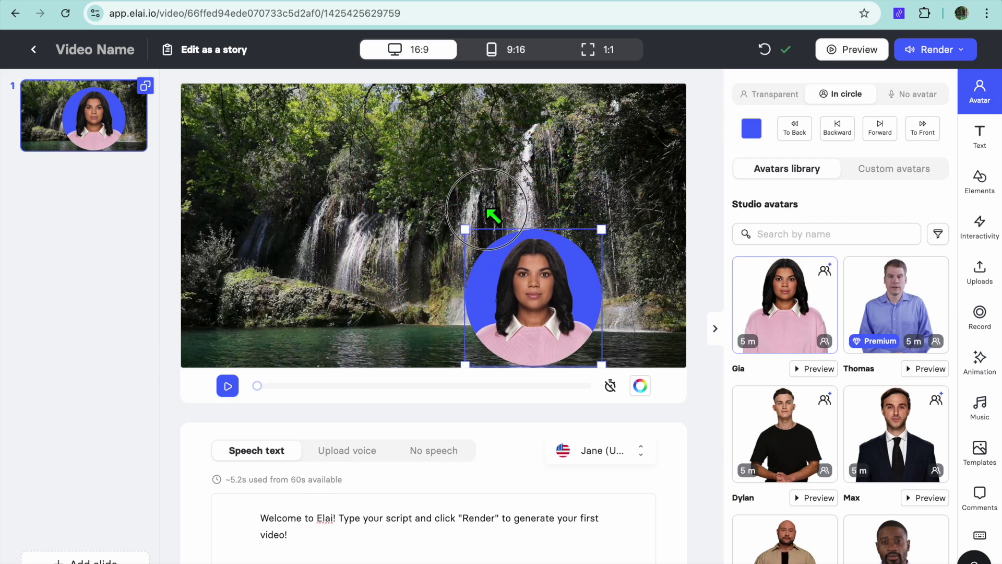
left_click_drag(546, 318, 623, 328)
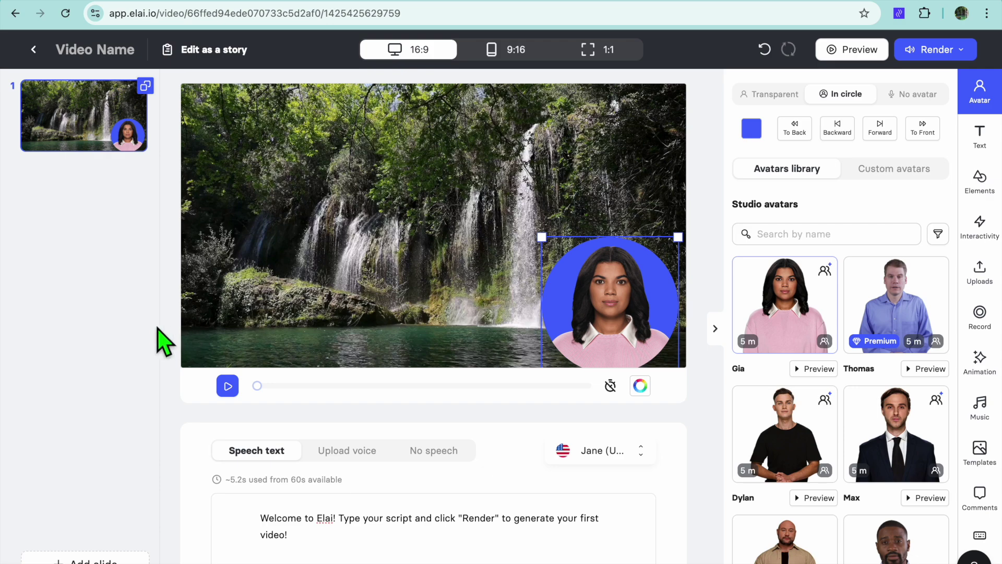
left_click(775, 96)
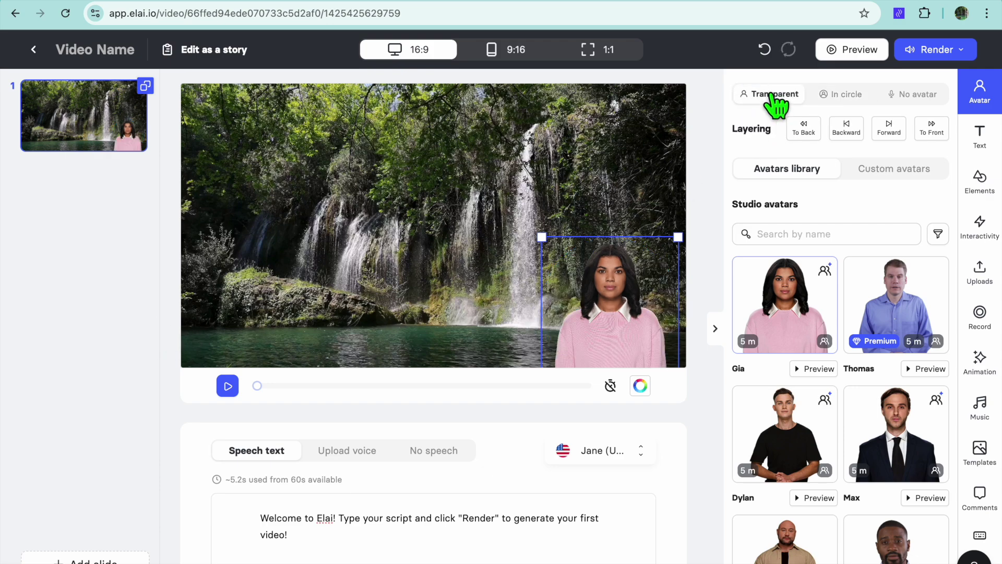
left_click(842, 96)
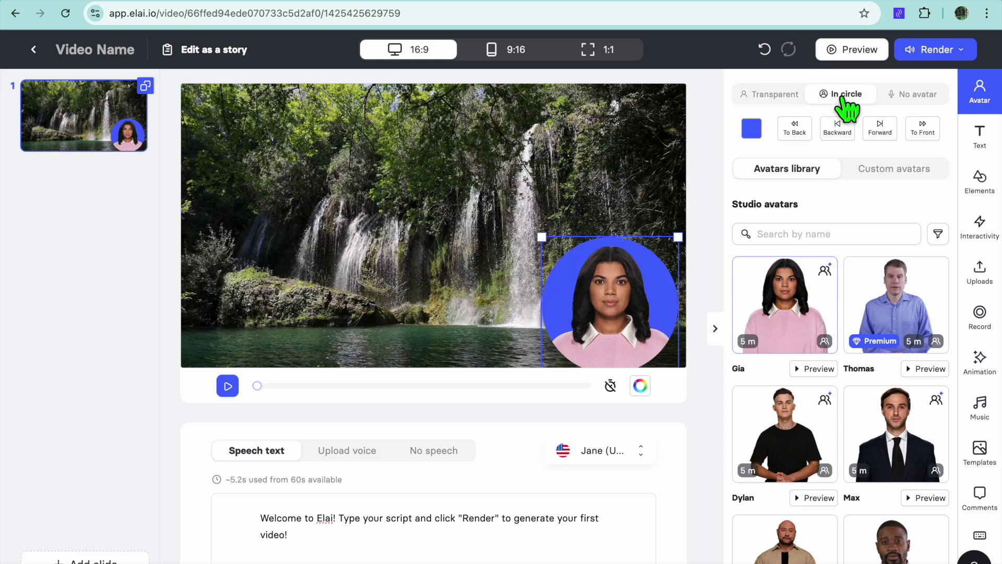
Set Gia's circle background to light green from the Default Color Palette, then open Render
left_click(752, 130)
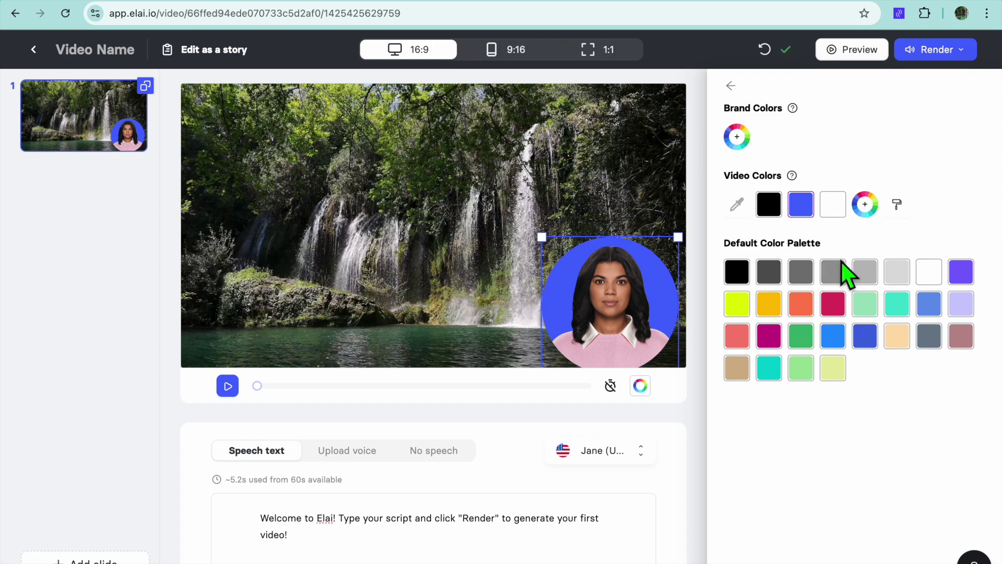
left_click(864, 305)
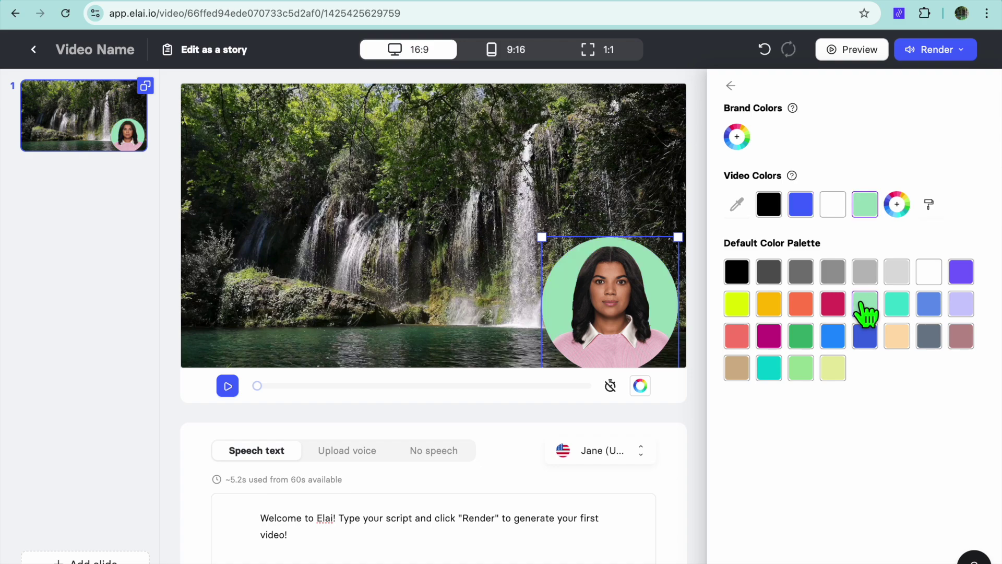
left_click(731, 86)
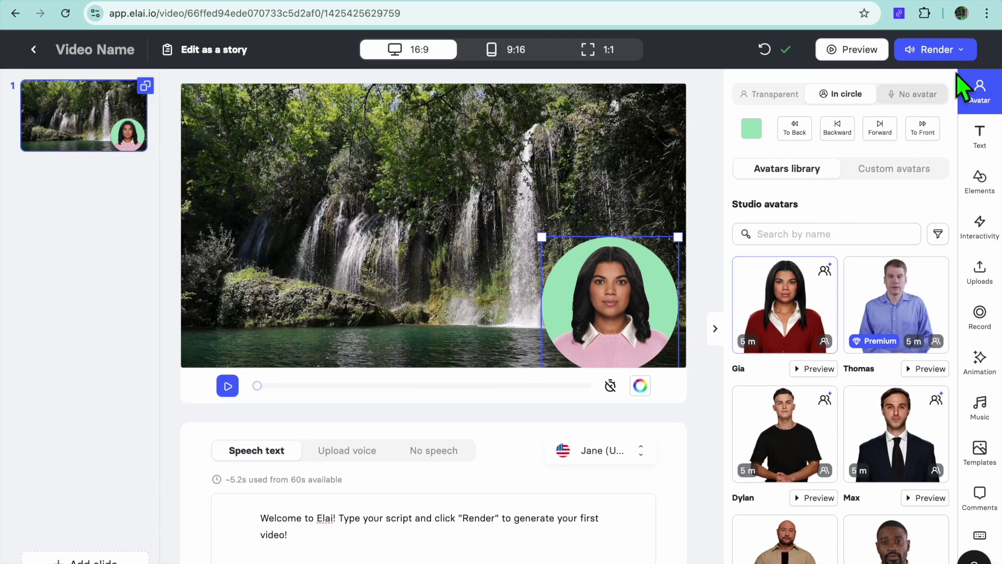
left_click(937, 52)
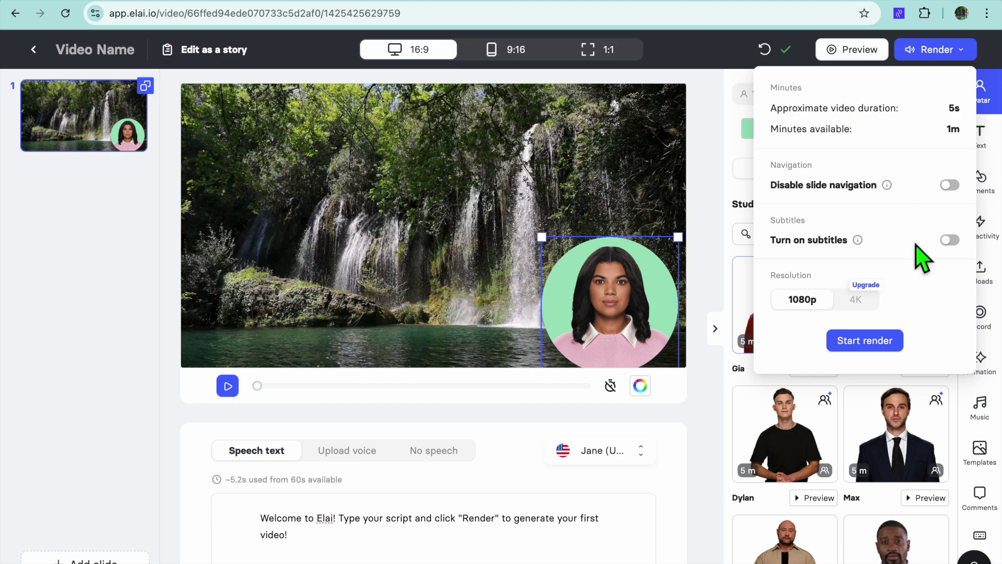
Start rendering the 6s video at 1080p
left_click(880, 339)
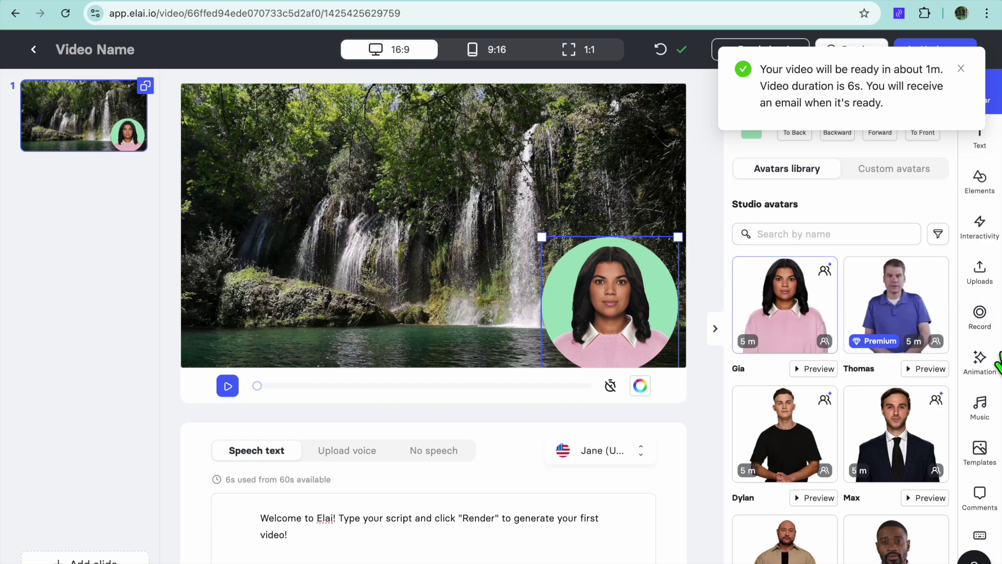
left_click(991, 370)
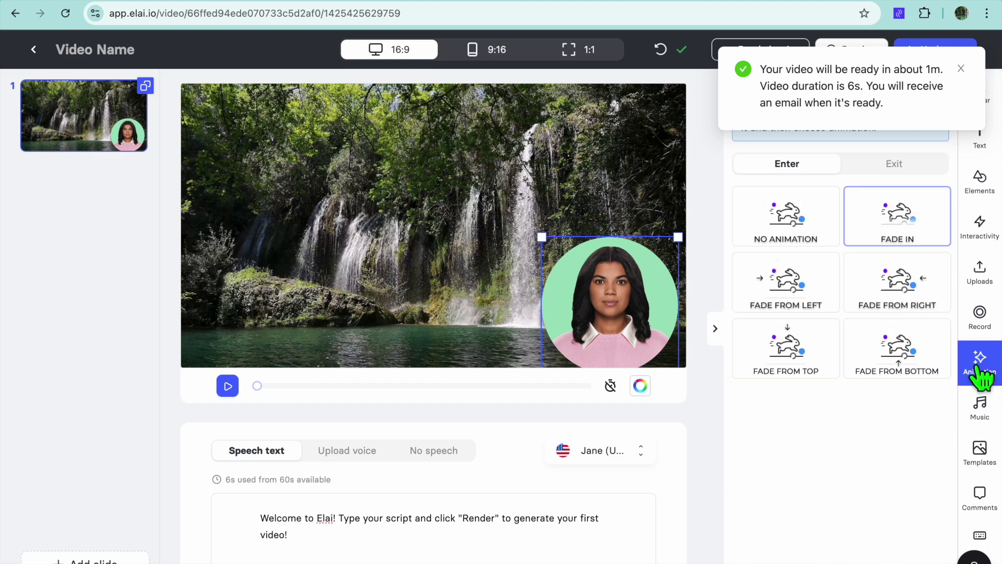
Look through the stock music tracks and the Templates gallery without changing the video
left_click(989, 414)
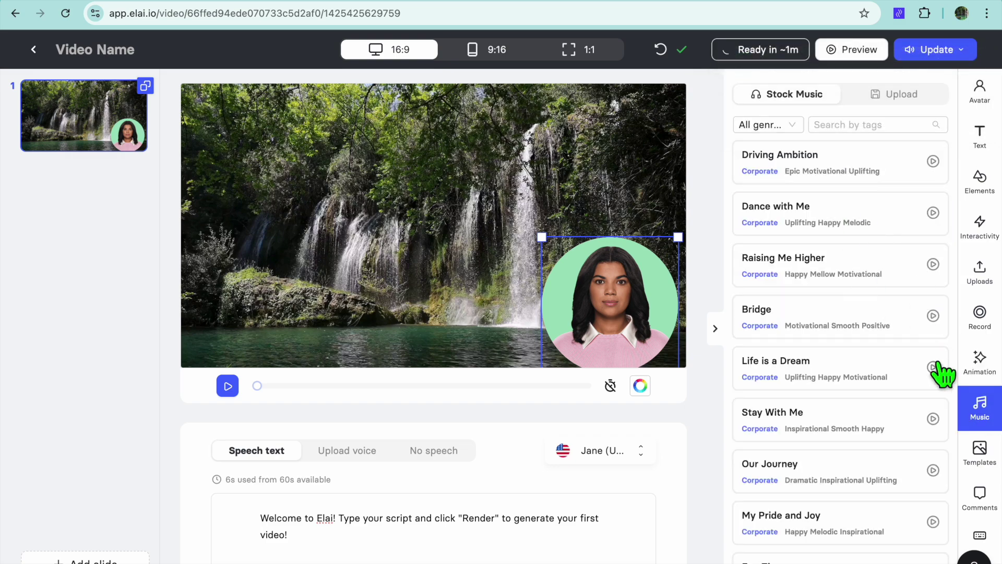
scroll(825, 228, "down", 4)
scroll(825, 228, "up", 4)
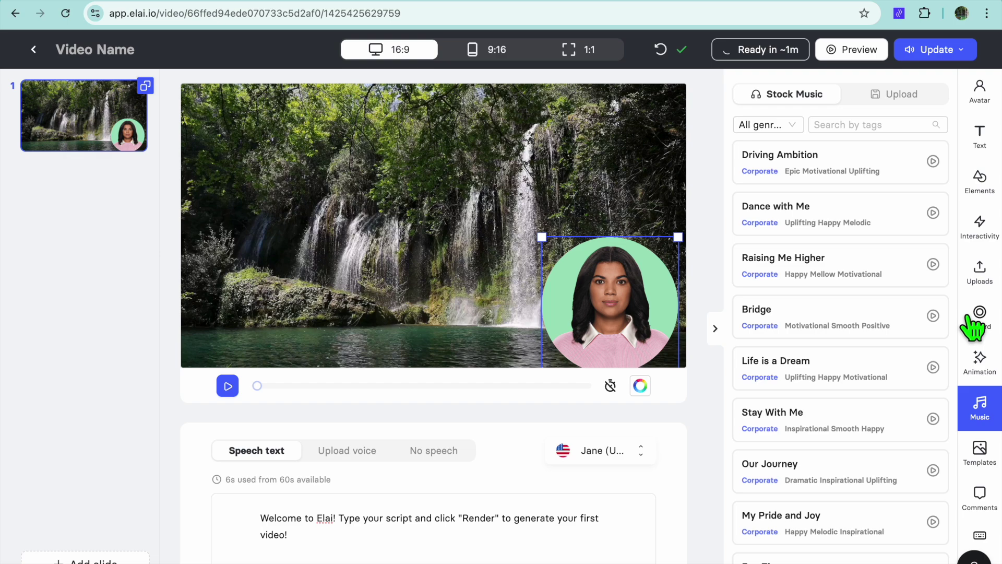
left_click(983, 456)
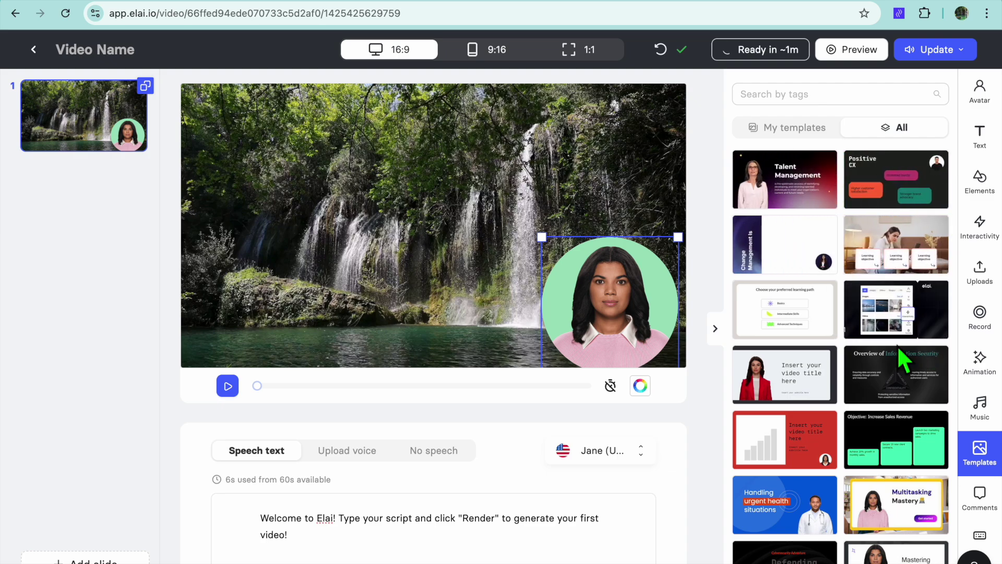
scroll(896, 394, "down", 2)
scroll(897, 395, "down", 3)
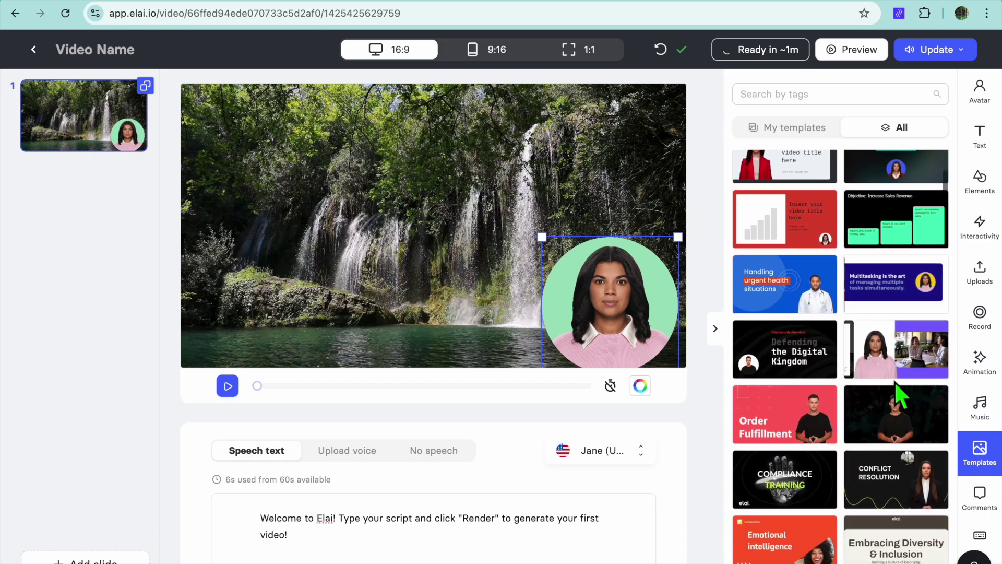
scroll(897, 395, "down", 5)
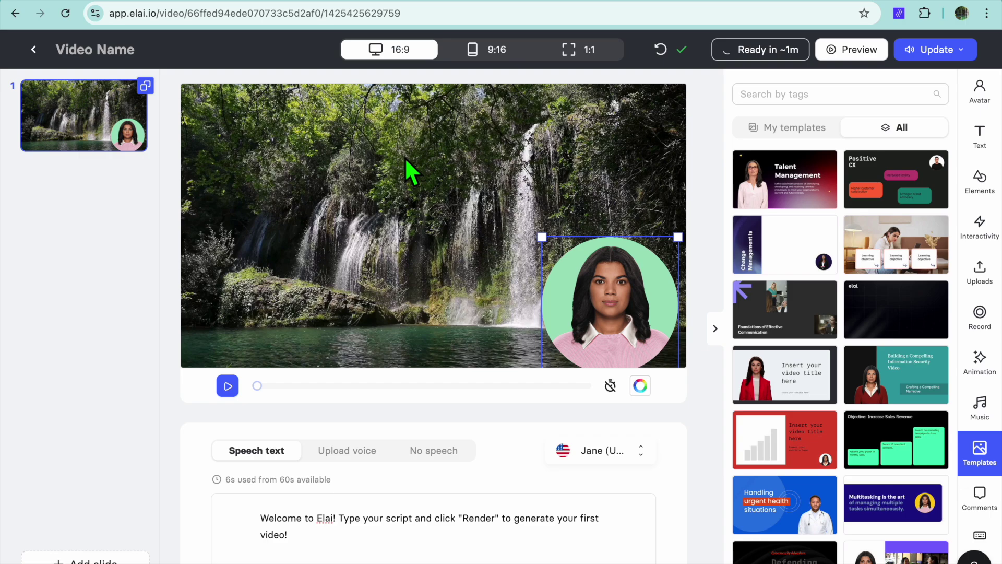
Leave the editor, start a custom avatar and view the Studio and Selfie Avatar types
left_click(33, 48)
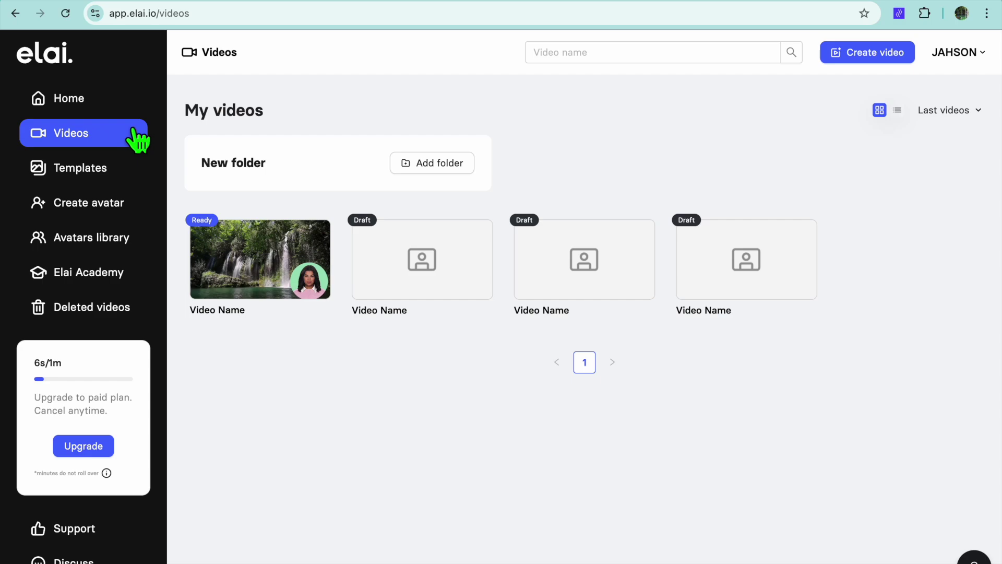
left_click(102, 219)
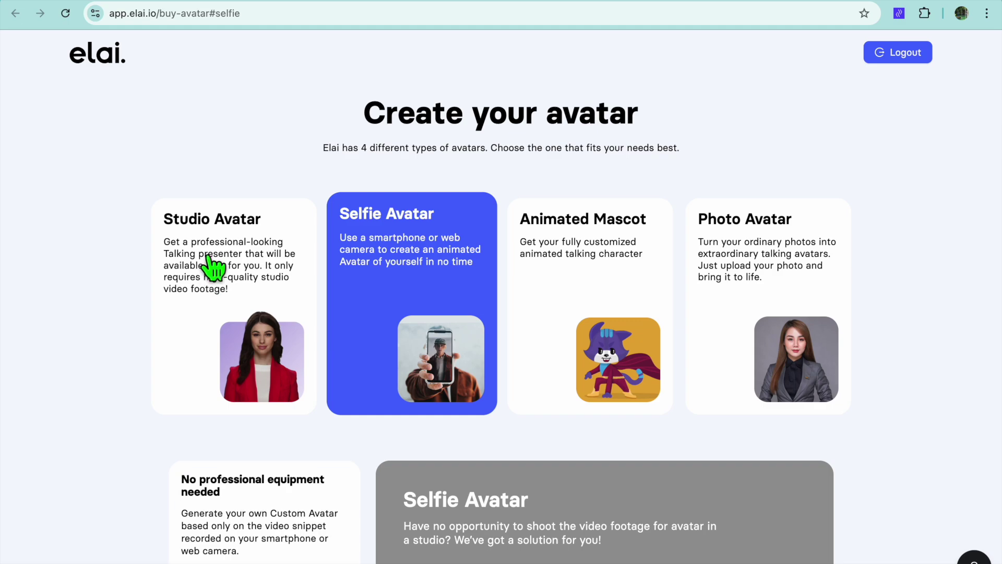
left_click(222, 232)
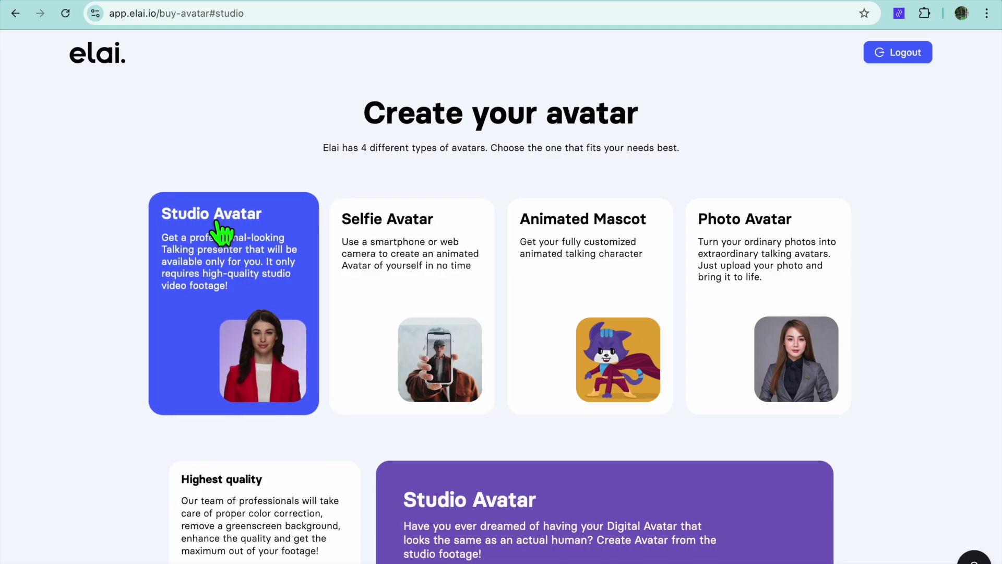
left_click(397, 255)
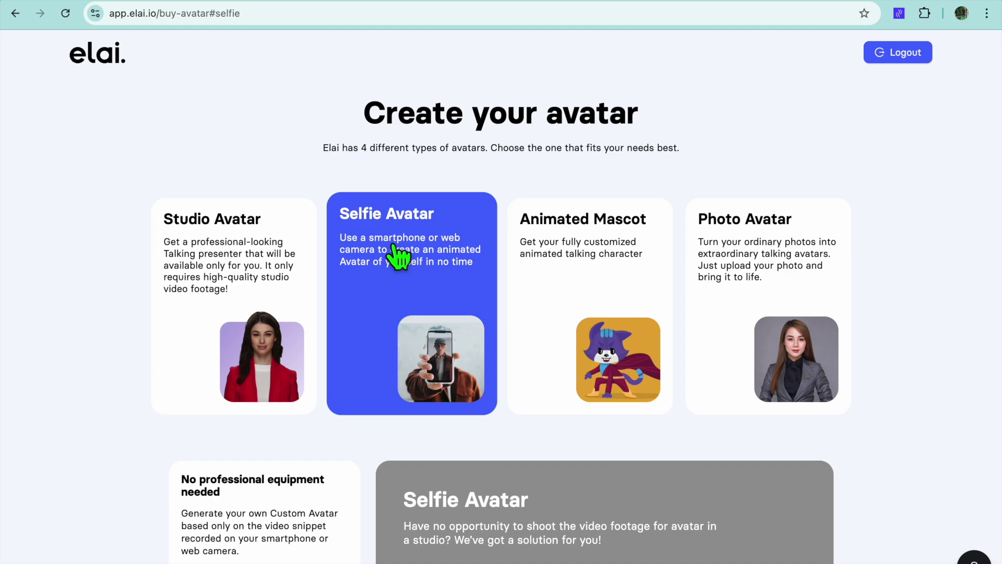
Compare the Studio, Selfie and Animated Mascot details, ending on the Photo Avatar details
left_click(268, 276)
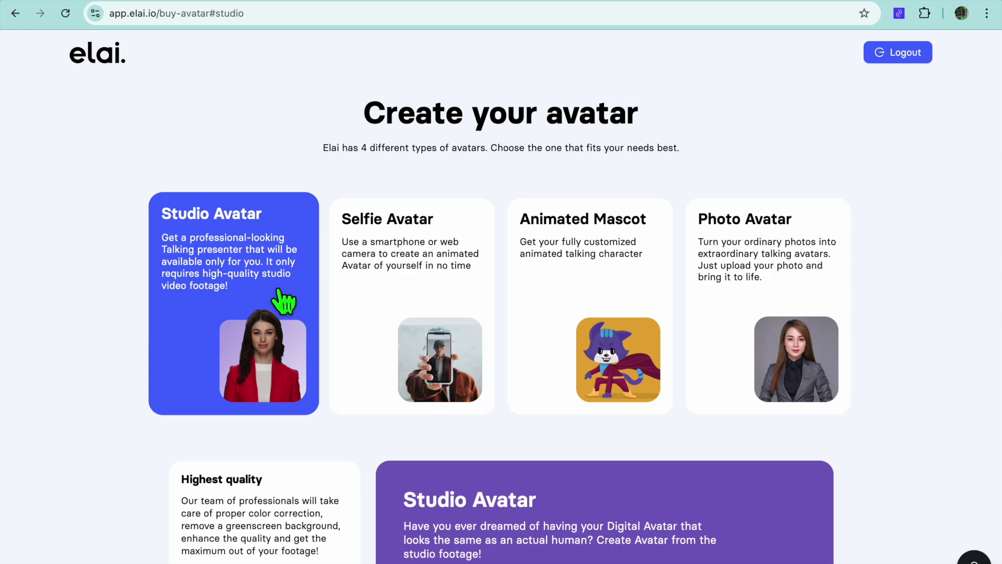
left_click(422, 272)
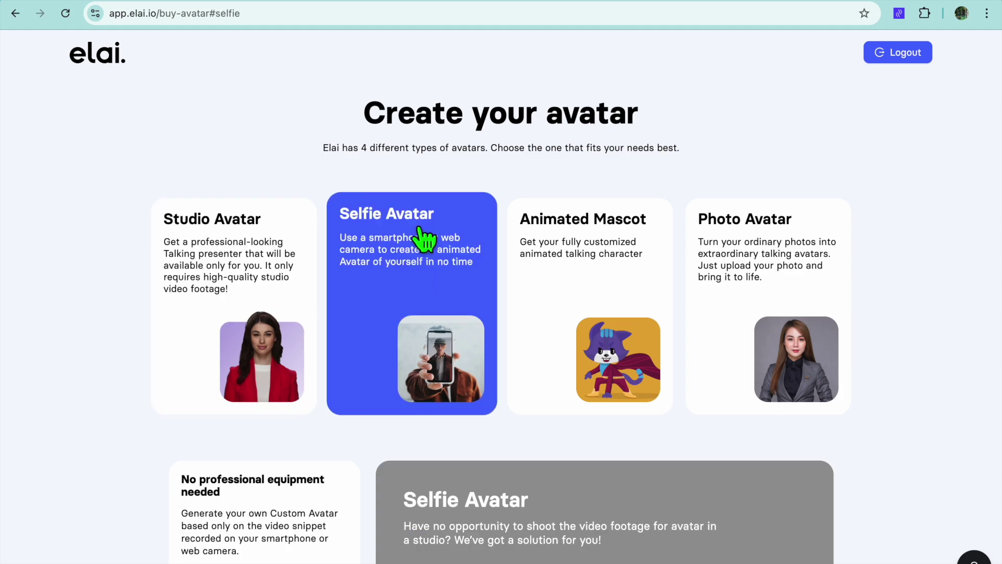
left_click(603, 273)
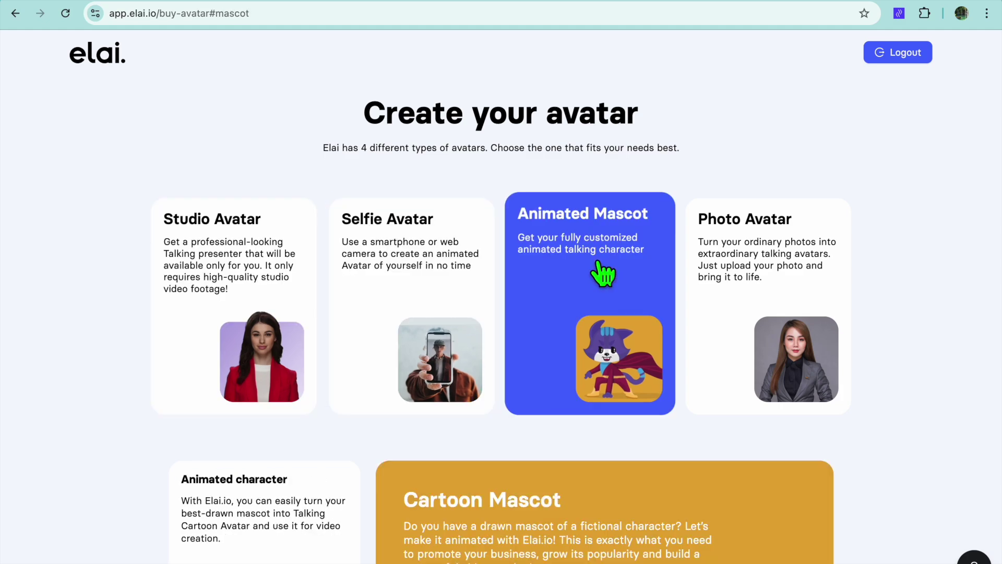
left_click(747, 259)
scroll(852, 266, "down", 9)
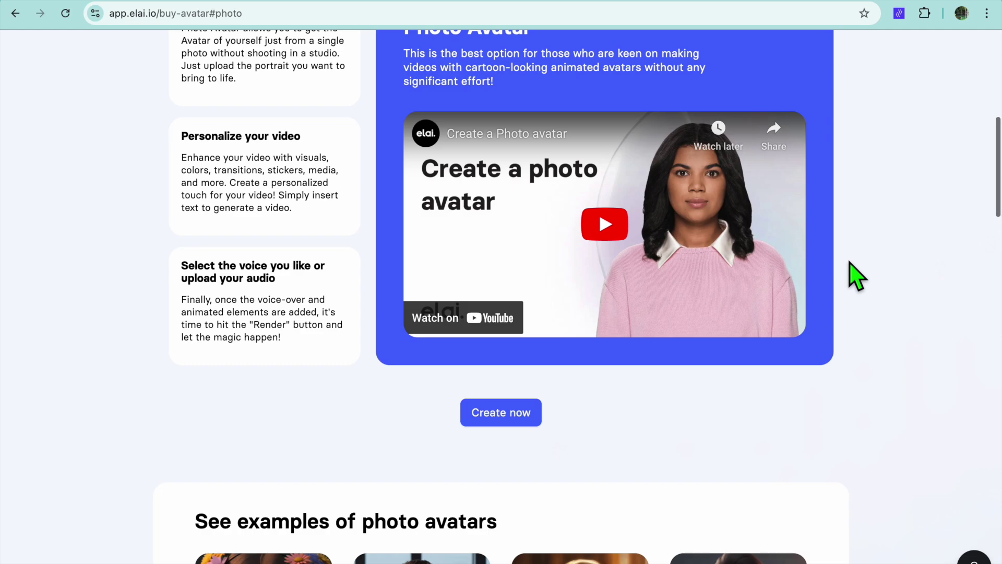
Browse the Photo Avatar examples, then switch to Studio Avatar showing Gia, Kamal, Kira and Max
scroll(856, 276, "down", 5)
scroll(856, 277, "down", 1)
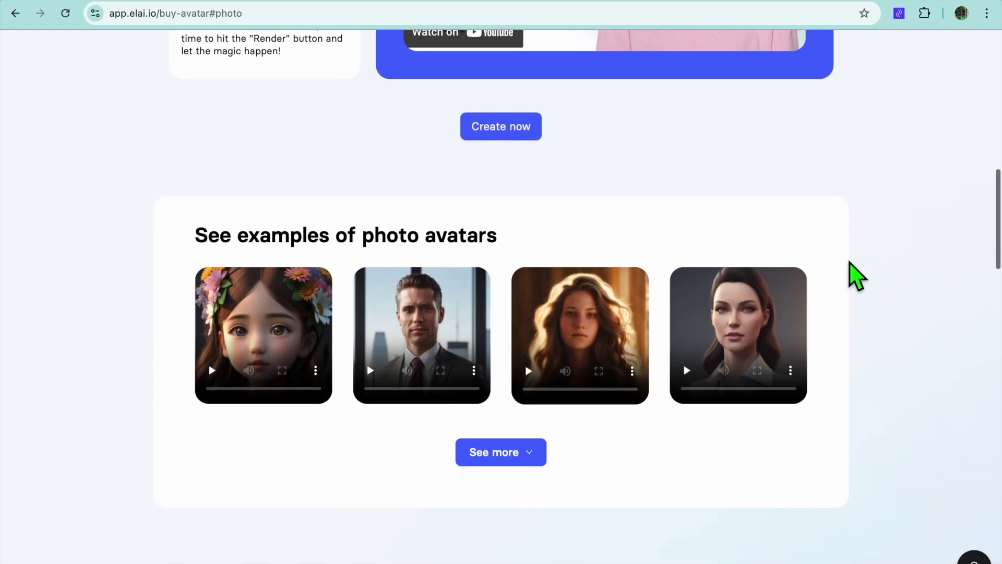
scroll(855, 276, "down", 3)
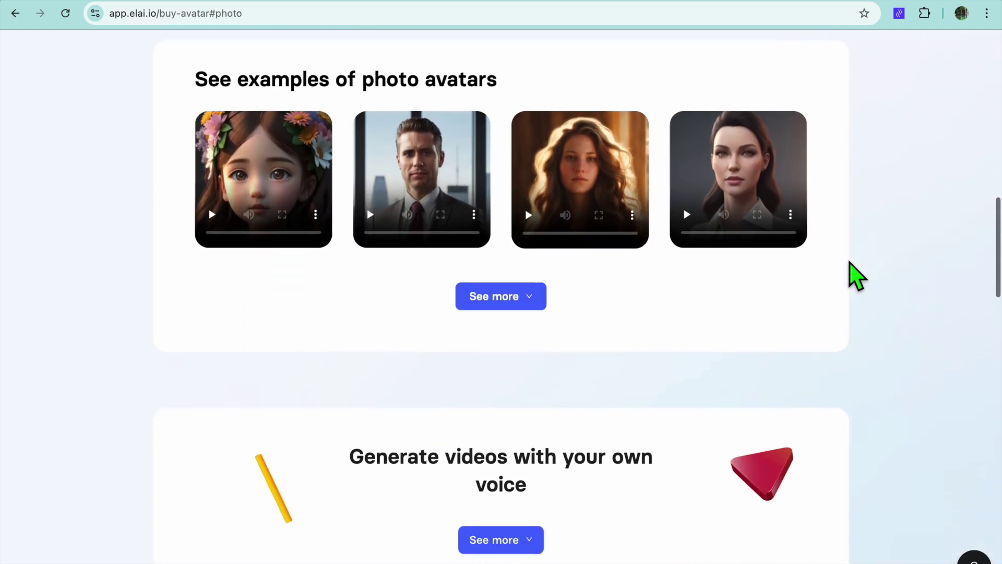
scroll(856, 277, "up", 8)
scroll(856, 276, "up", 9)
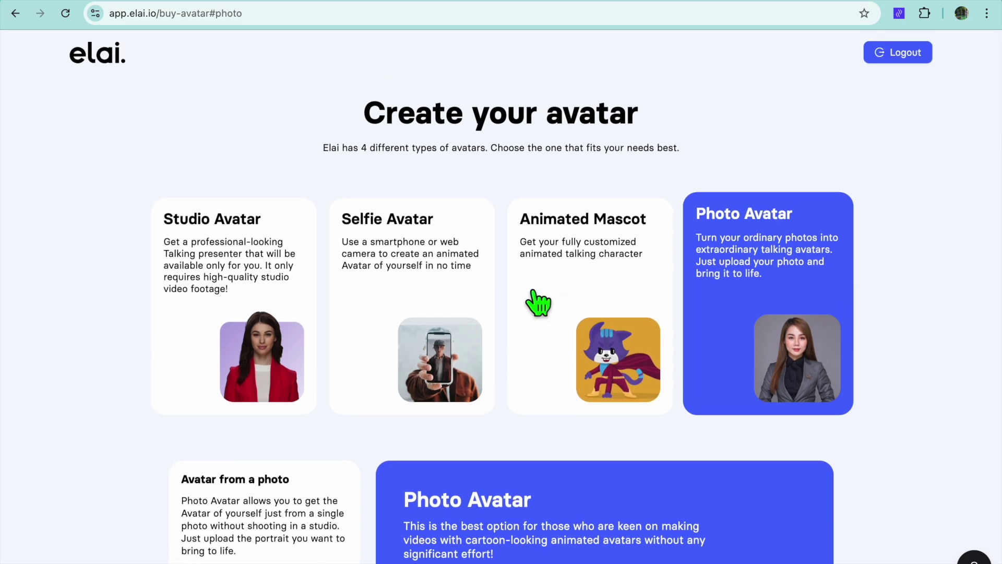
left_click(253, 309)
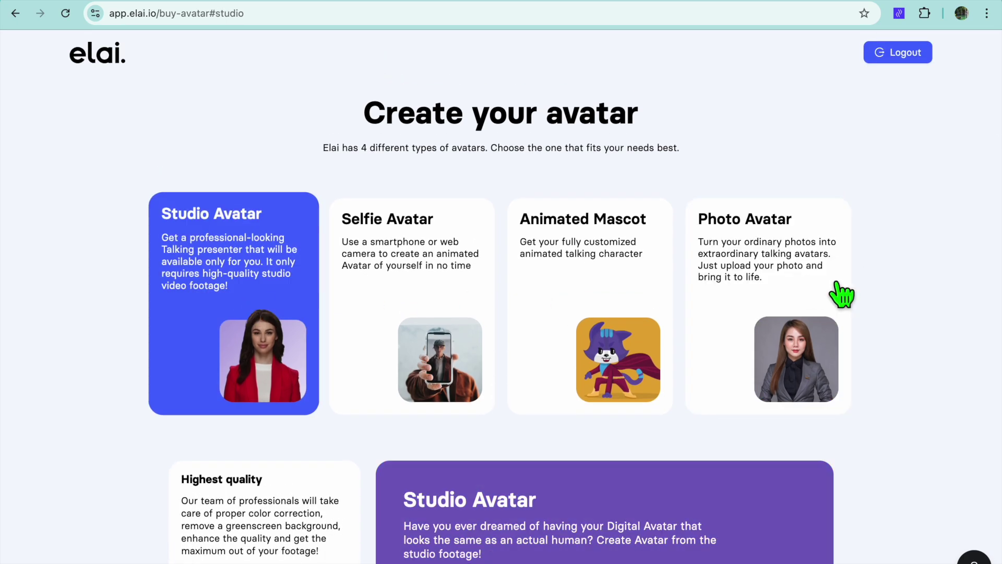
scroll(841, 295, "down", 17)
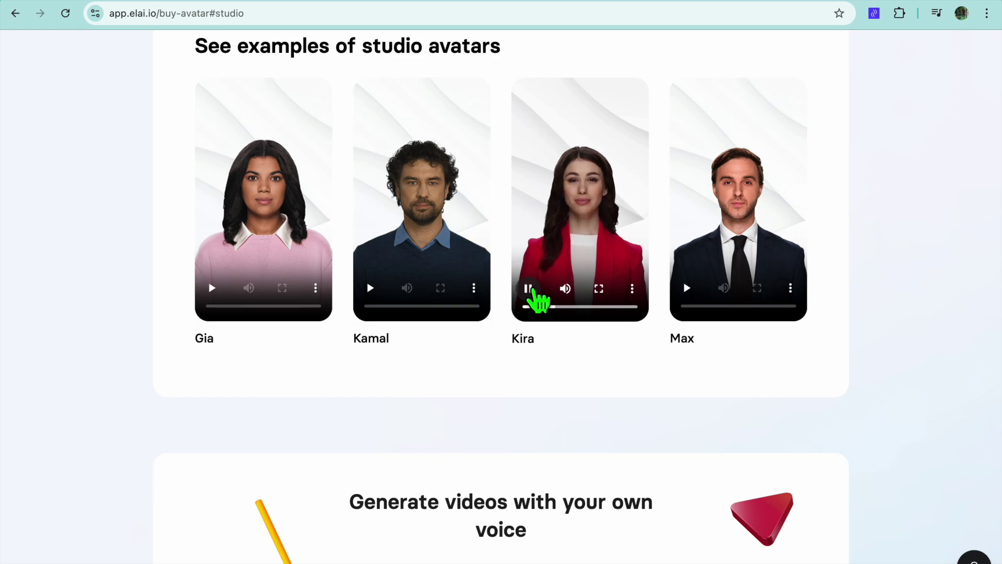
scroll(888, 246, "up", 15)
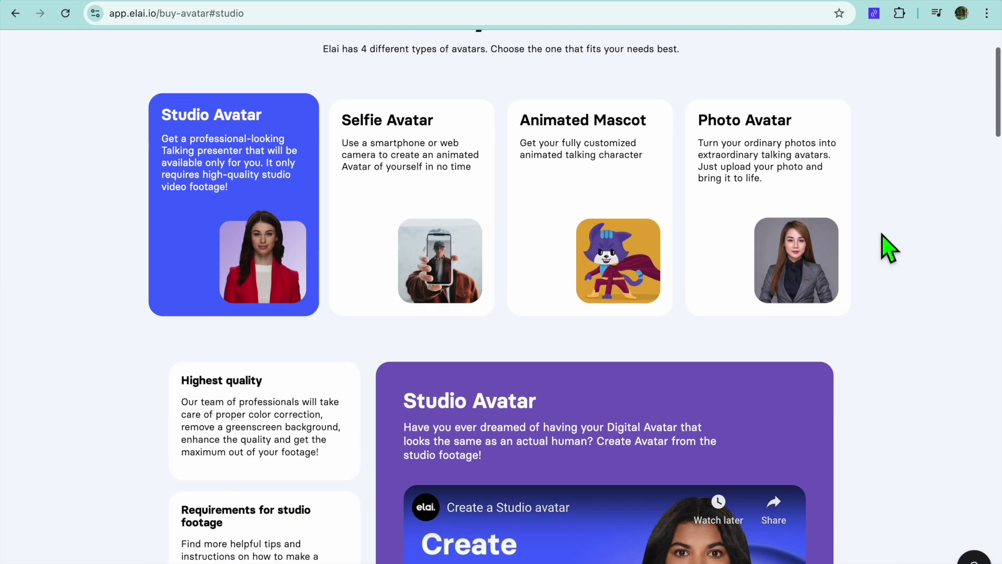
Switch to Selfie Avatar and play its middle and right example videos
left_click(421, 266)
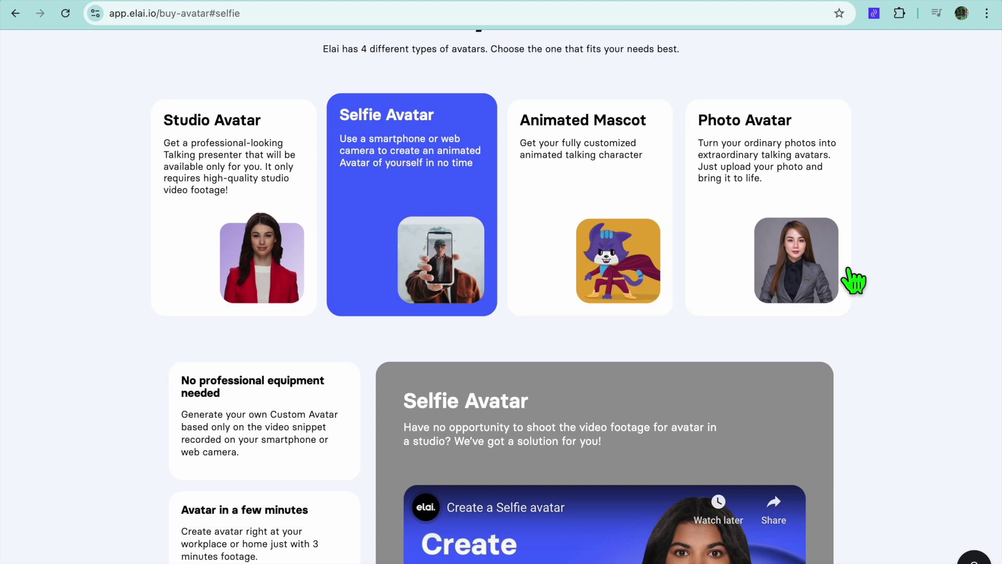
scroll(928, 292, "down", 12)
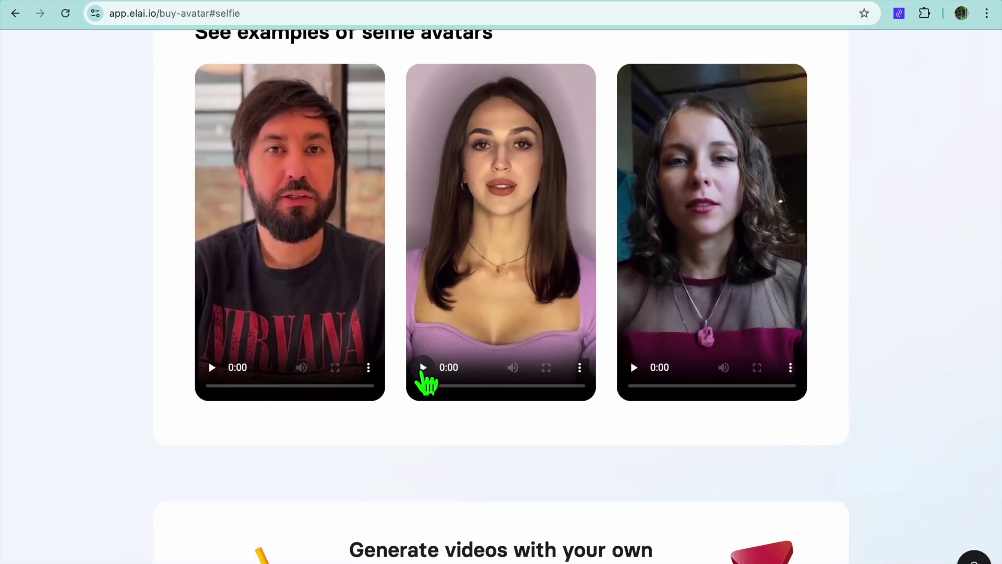
left_click(424, 380)
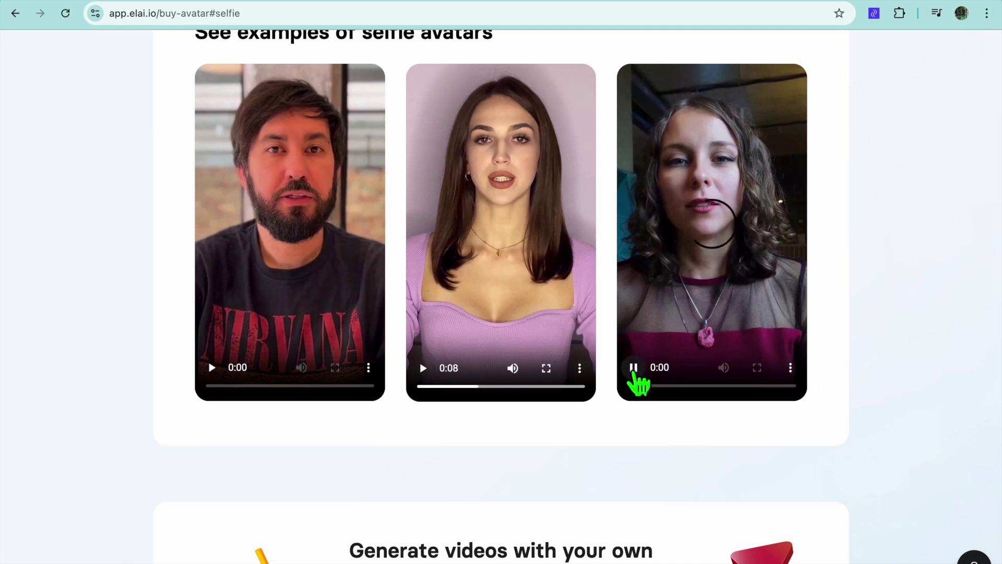
left_click(633, 368)
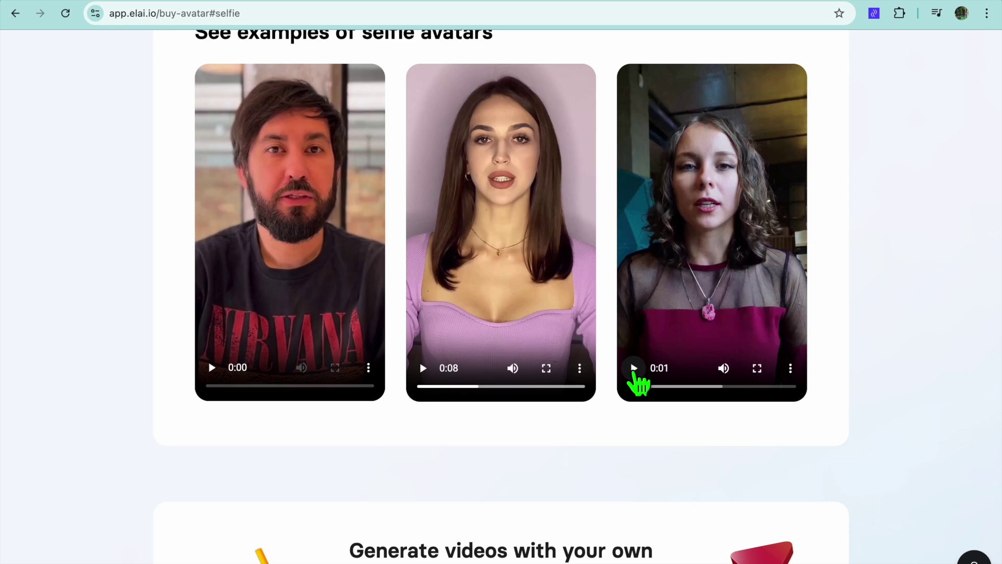
Review the Selfie Avatar annual pricing of $199 and $399, then return to My videos
scroll(956, 334, "down", 1)
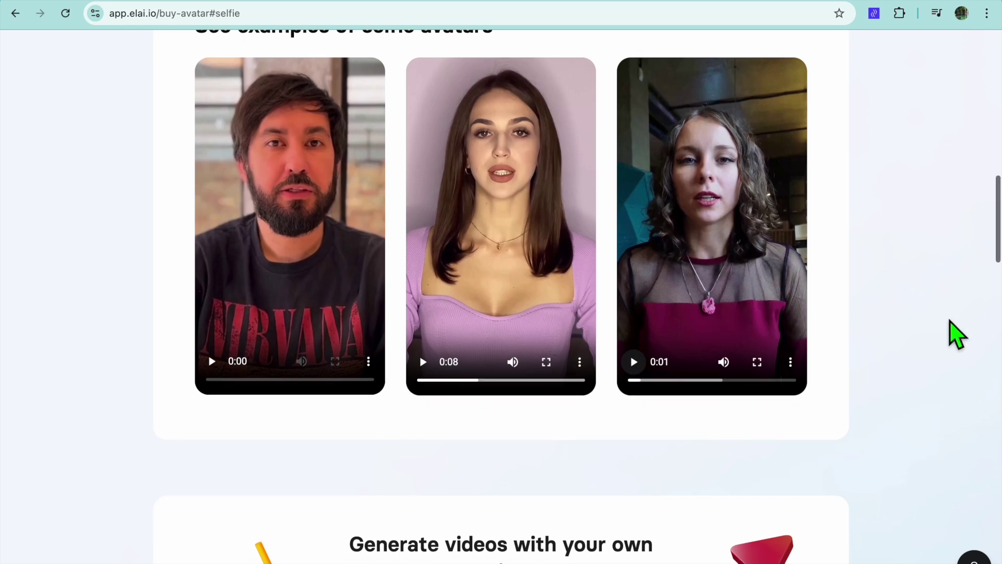
scroll(957, 334, "down", 6)
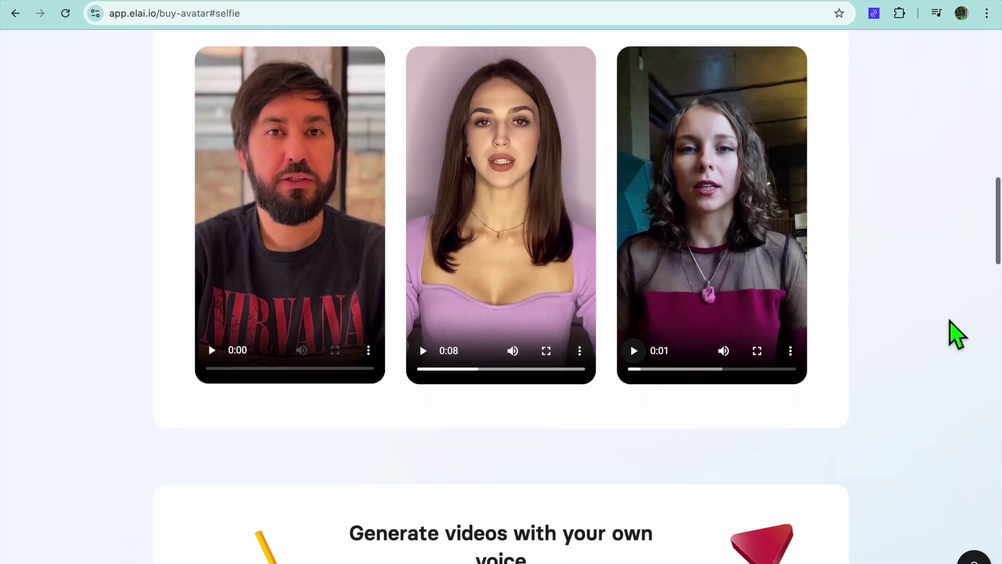
scroll(956, 334, "down", 8)
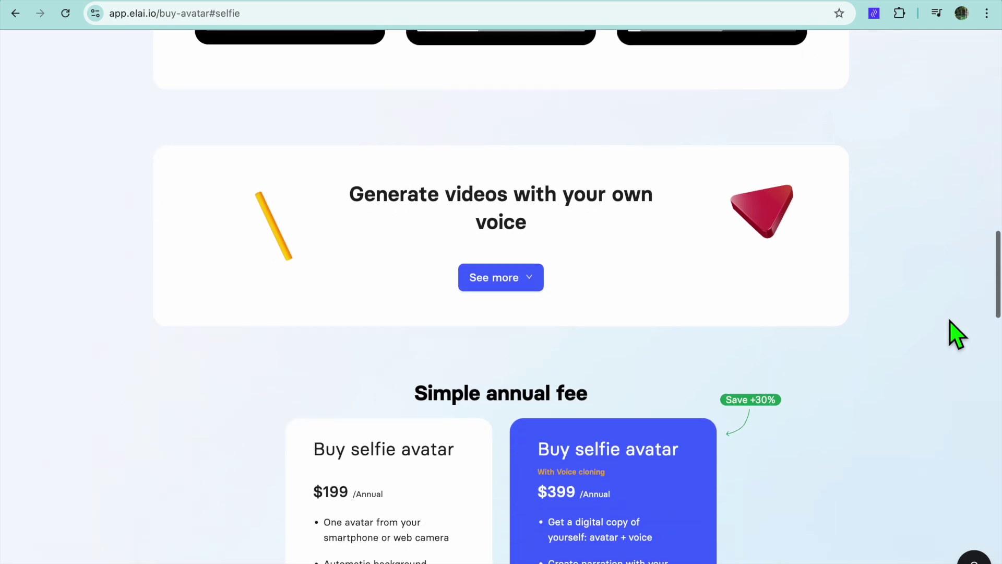
scroll(956, 334, "up", 1)
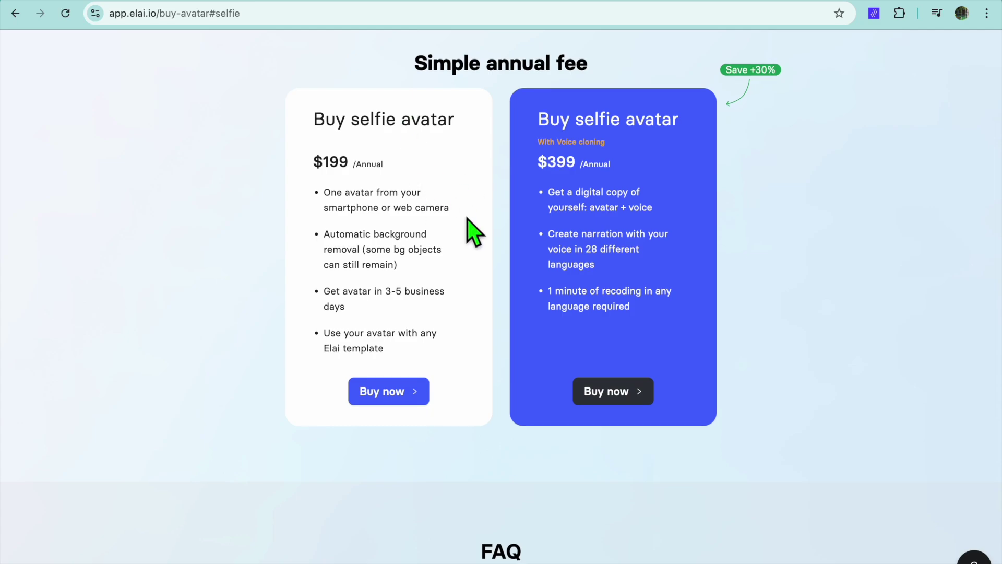
scroll(468, 220, "down", 6)
scroll(469, 224, "up", 5)
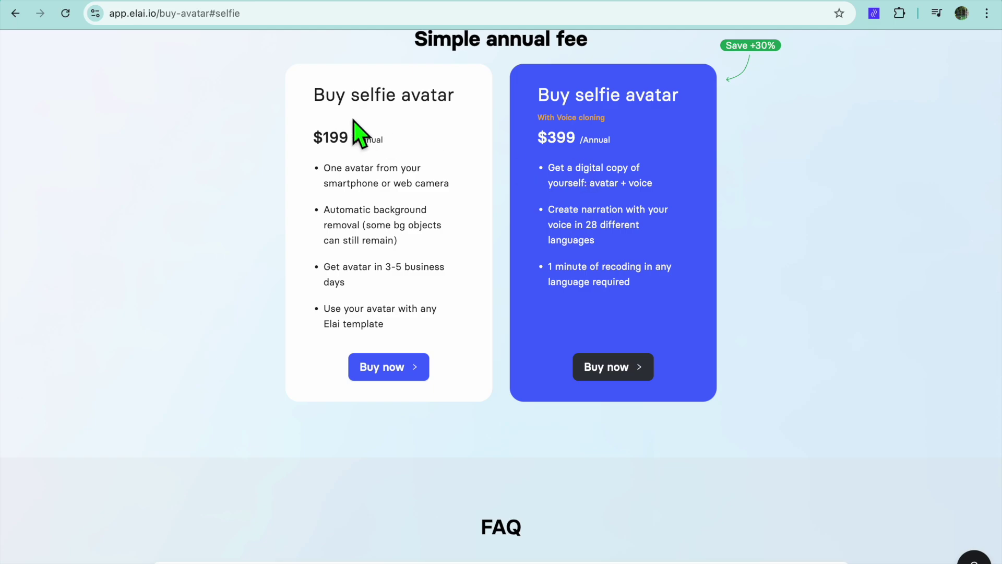
left_click(246, 18)
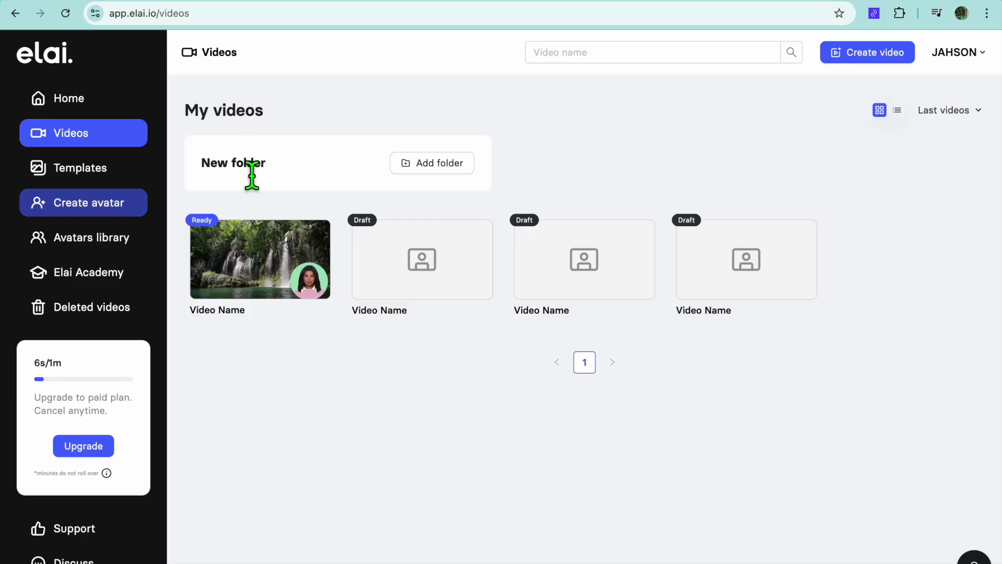
Check the plans, Basic $23/month and Advanced $100/month billed annually, then close them
left_click(89, 446)
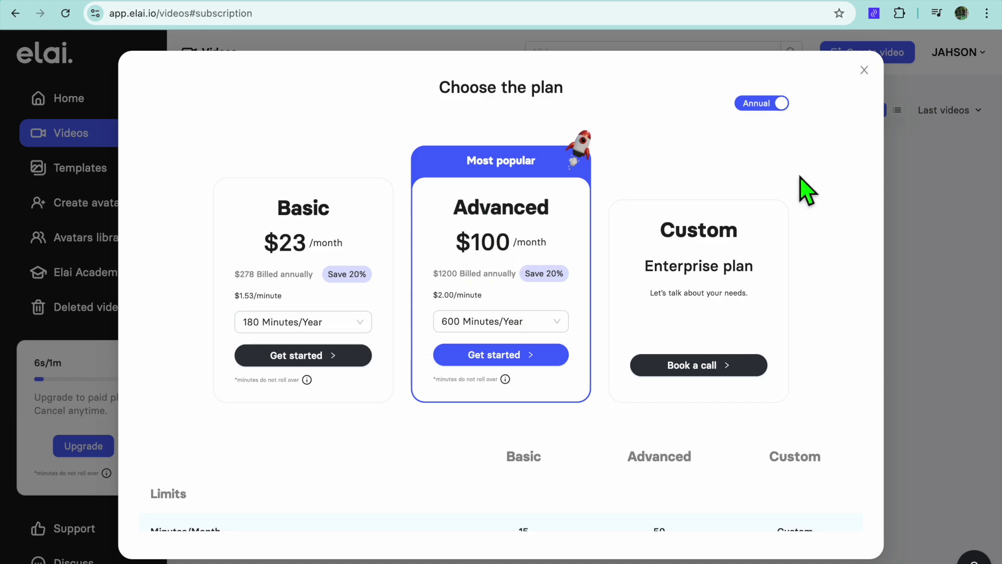
left_click(864, 70)
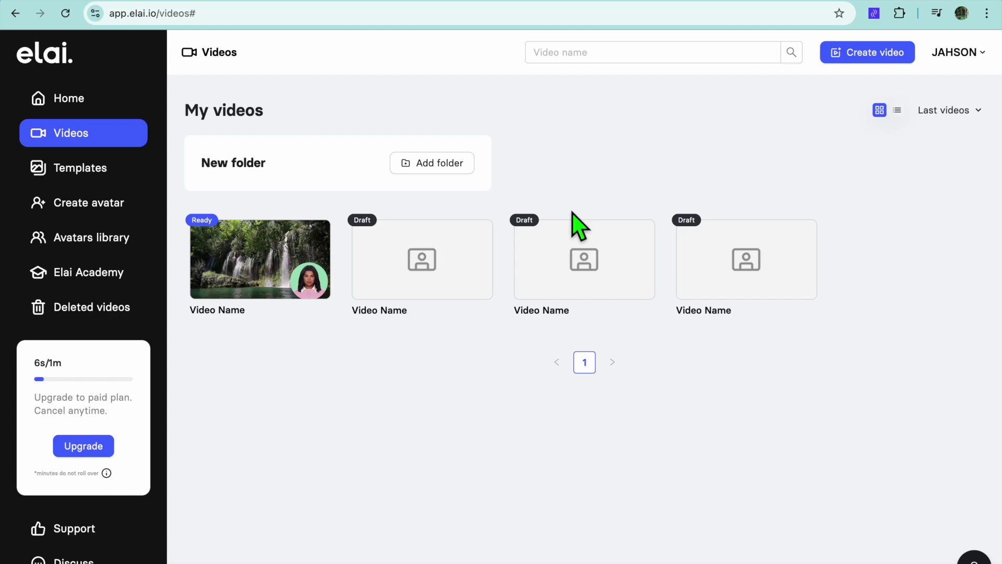
Open the Ready waterfall video's preview page, play the 6-second clip and download it
left_click(253, 274)
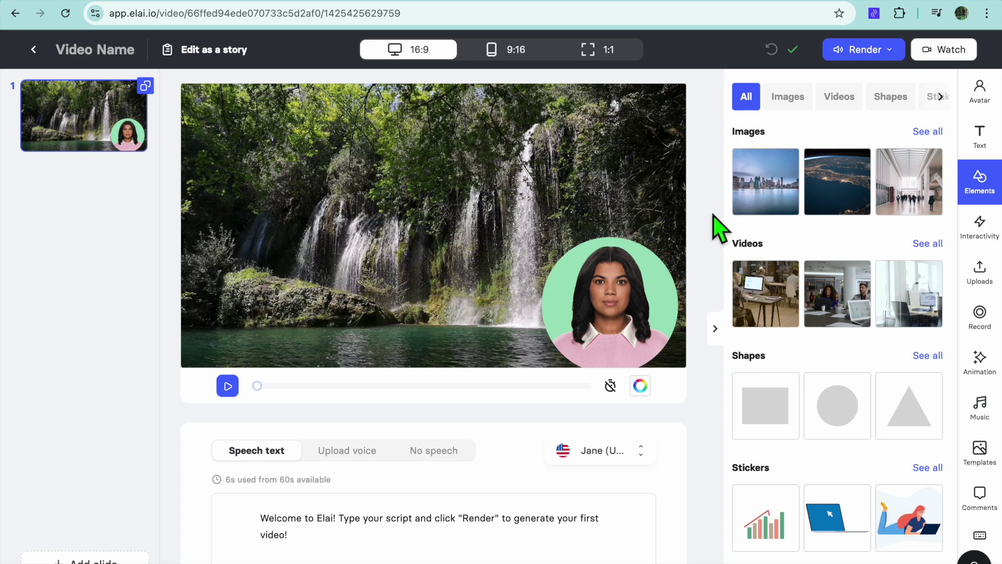
left_click(944, 49)
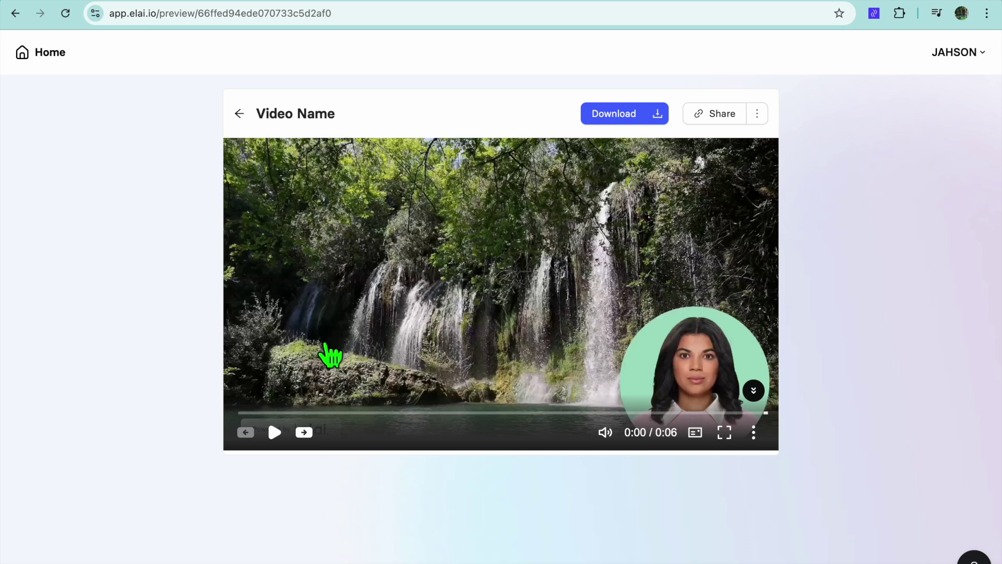
left_click(274, 432)
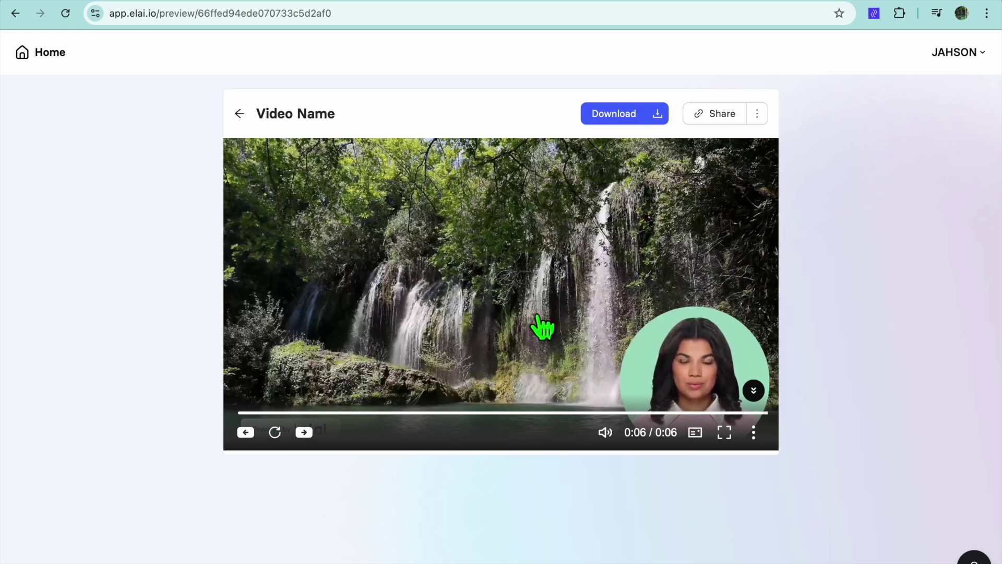
mouse_move(653, 123)
left_click(621, 119)
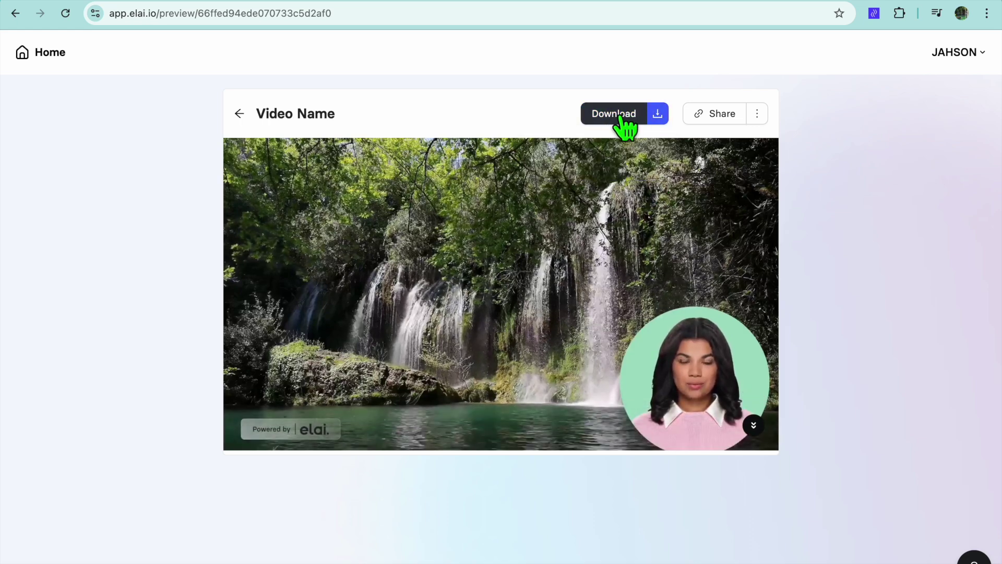